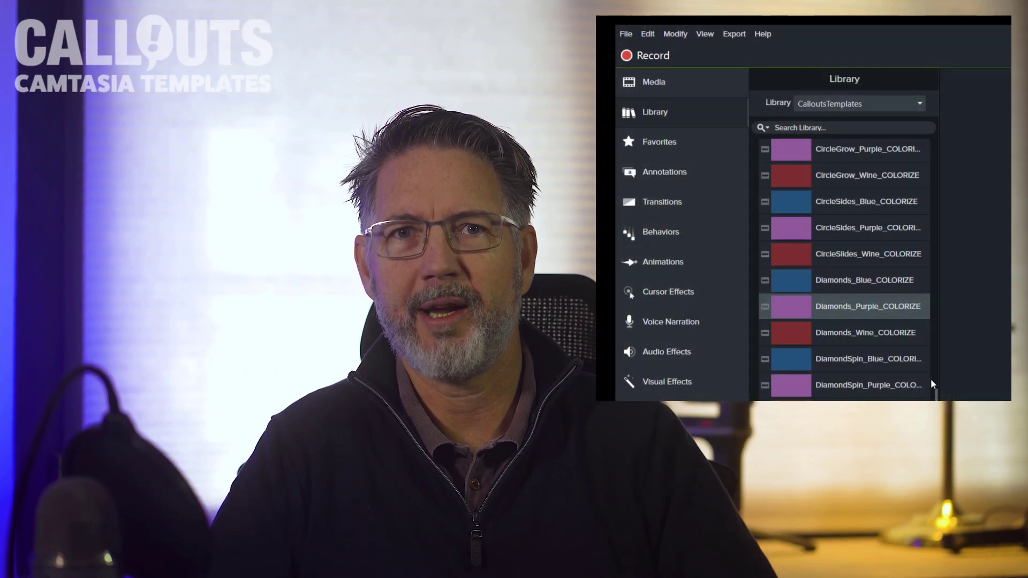
Collapse the tools sidebar to icons only, giving the Library and canvas more room
{"action": "scroll", "coordinate": [933, 388], "scroll_direction": "up", "scroll_amount": 3}
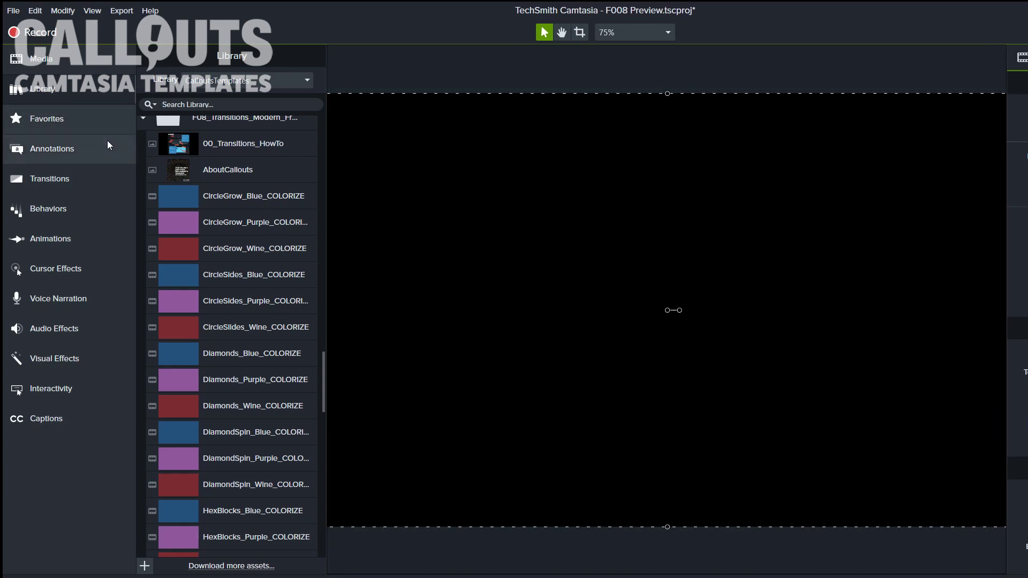
{"action": "left_click_drag", "start_coordinate": [133, 143], "coordinate": [4, 154]}
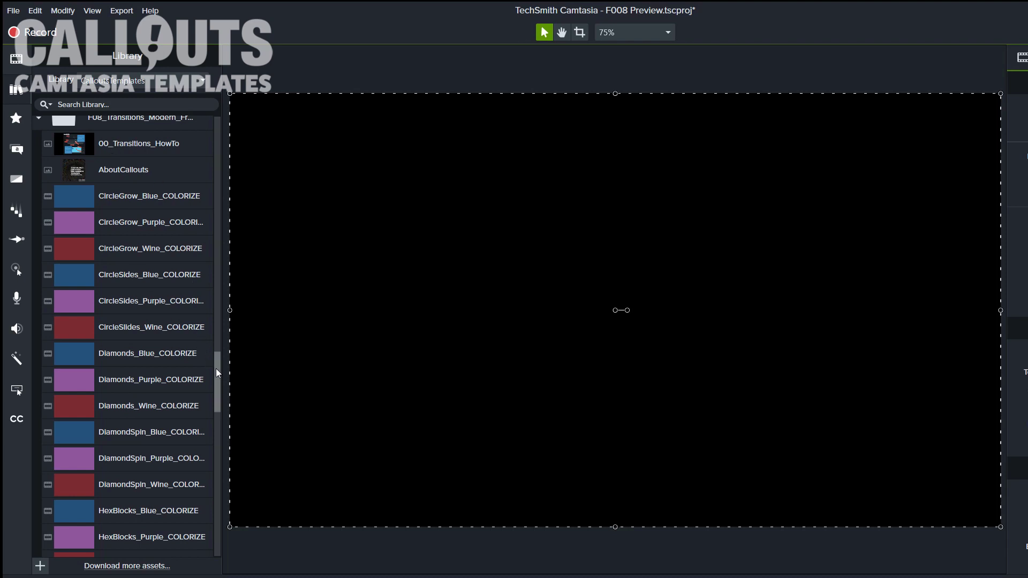
{"action": "scroll", "coordinate": [216, 366], "scroll_direction": "up", "scroll_amount": 1}
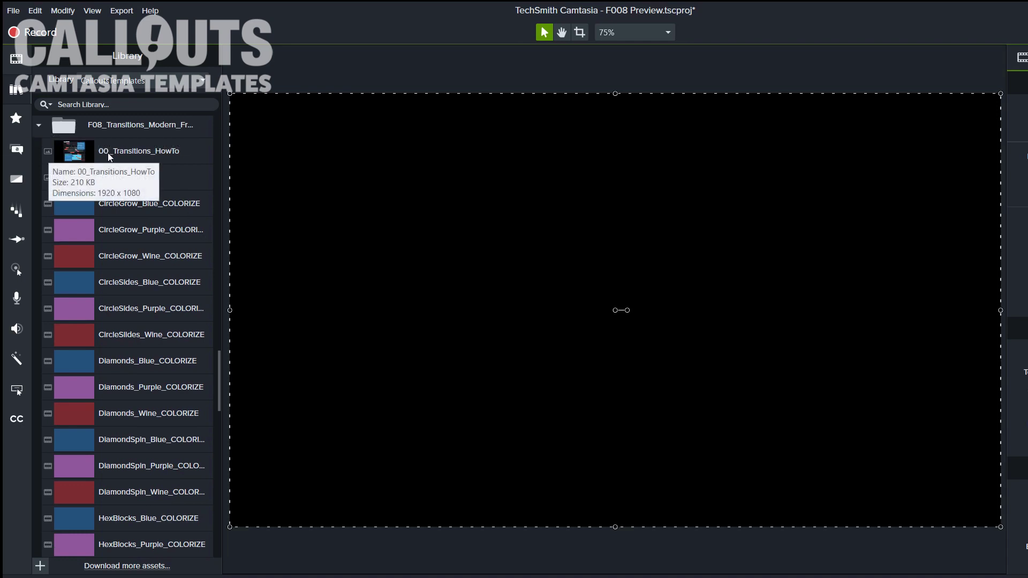
Preview the 00_Transitions_HowTo image, close it, and select the AboutCallouts item
{"action": "left_click_drag", "start_coordinate": [79, 155], "coordinate": [149, 243]}
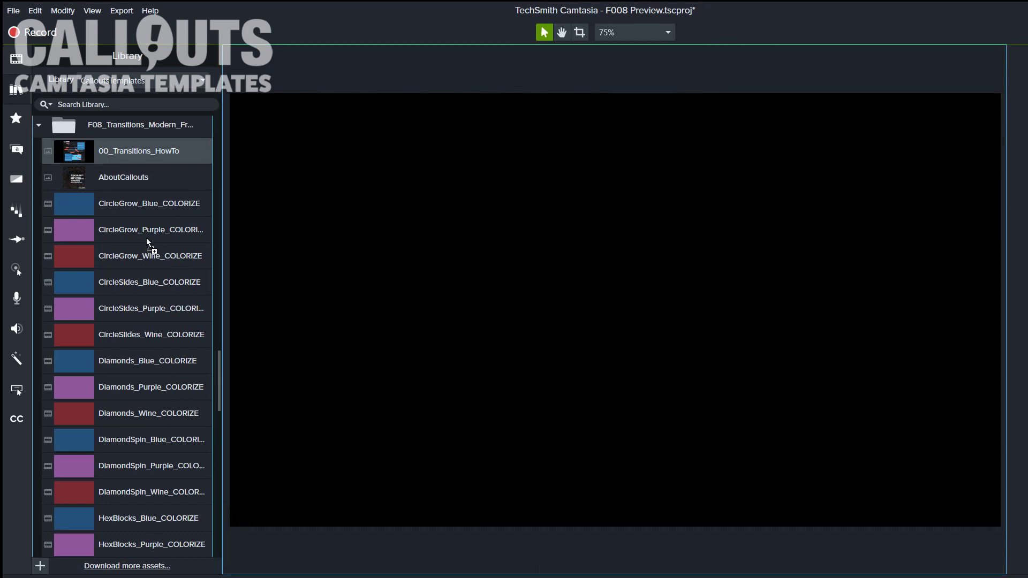
{"action": "double_click", "coordinate": [78, 150]}
{"action": "left_click_drag", "start_coordinate": [548, 242], "coordinate": [521, 232]}
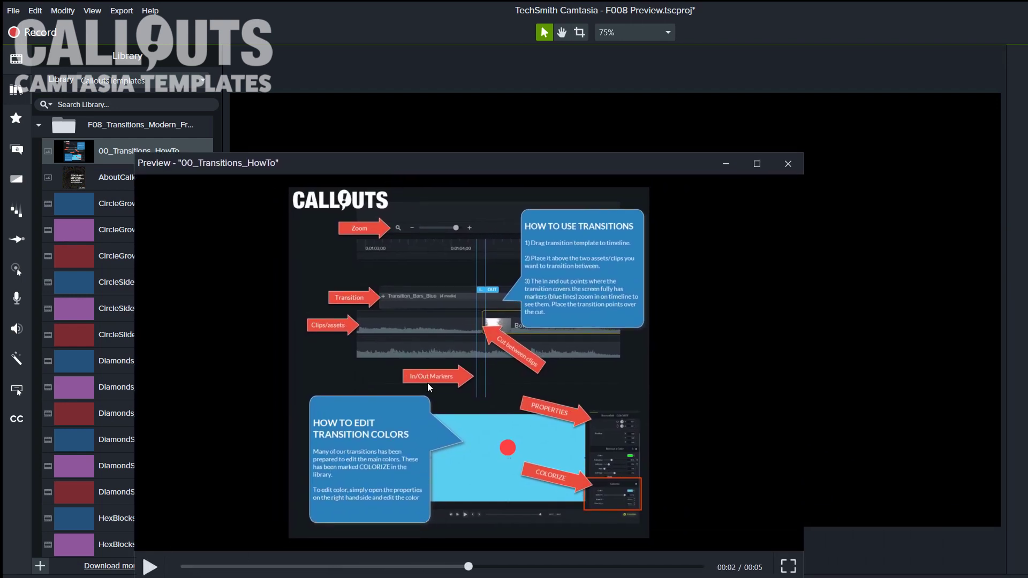
{"action": "left_click", "coordinate": [787, 164]}
{"action": "left_click", "coordinate": [115, 177]}
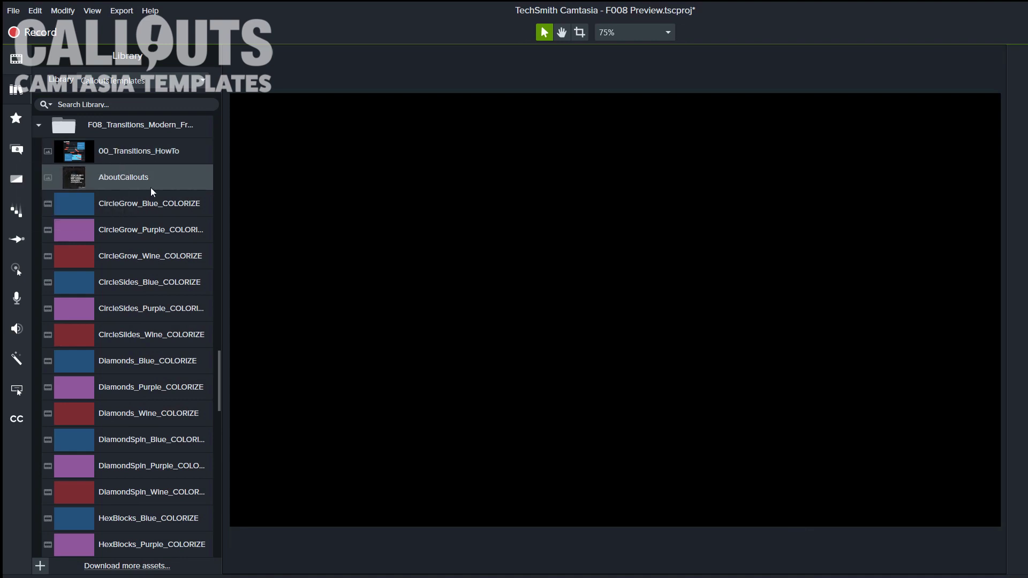
{"action": "mouse_move", "coordinate": [217, 369]}
{"action": "left_mouse_down"}
{"action": "mouse_move", "coordinate": [217, 384]}
{"action": "mouse_move", "coordinate": [215, 368]}
{"action": "left_mouse_up"}
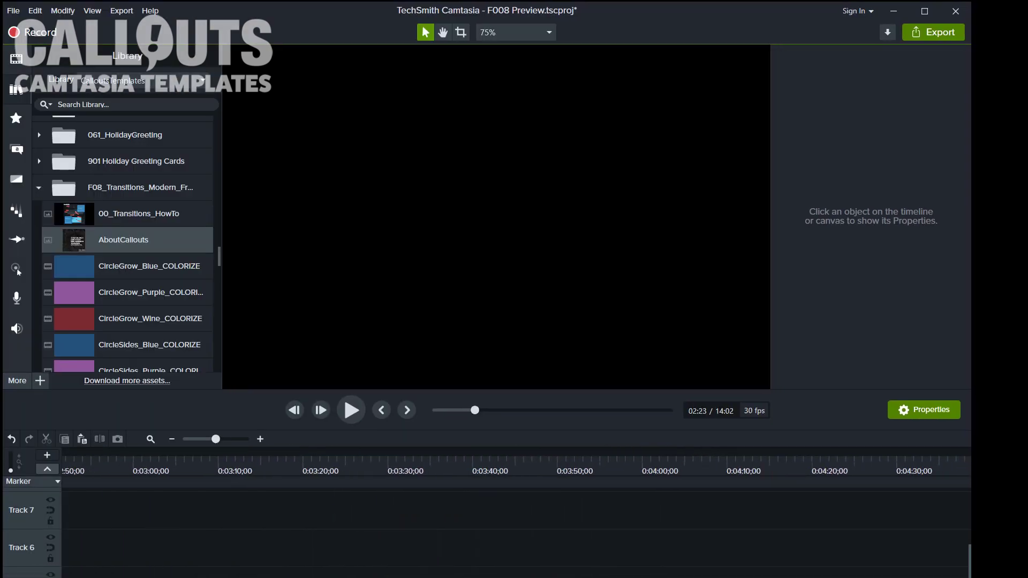
Scroll down the Library list while the Beach_Watercolor clip's properties are shown
{"action": "scroll", "coordinate": [138, 318], "scroll_direction": "down", "scroll_amount": 3}
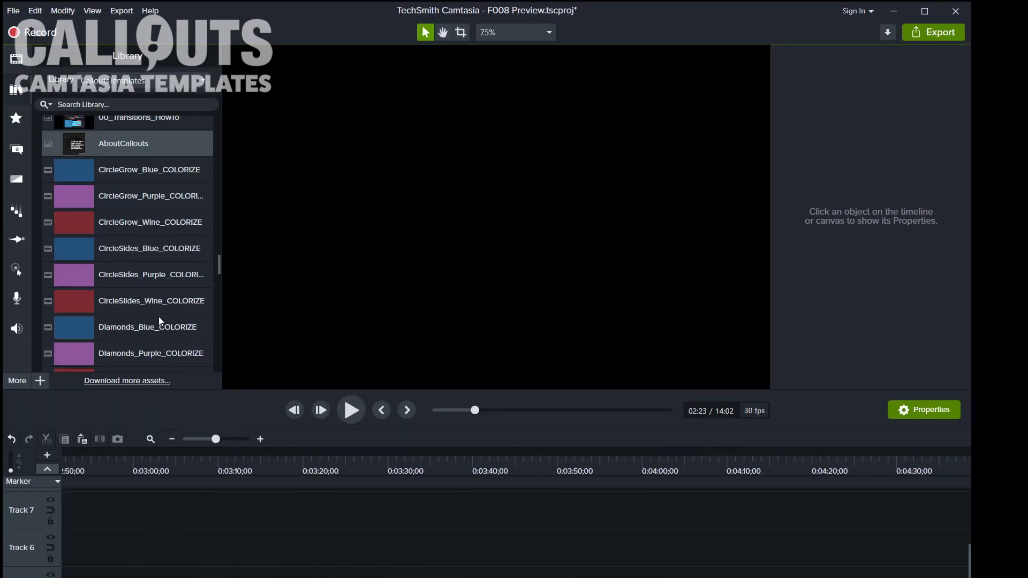
{"action": "scroll", "coordinate": [108, 278], "scroll_direction": "down", "scroll_amount": 1}
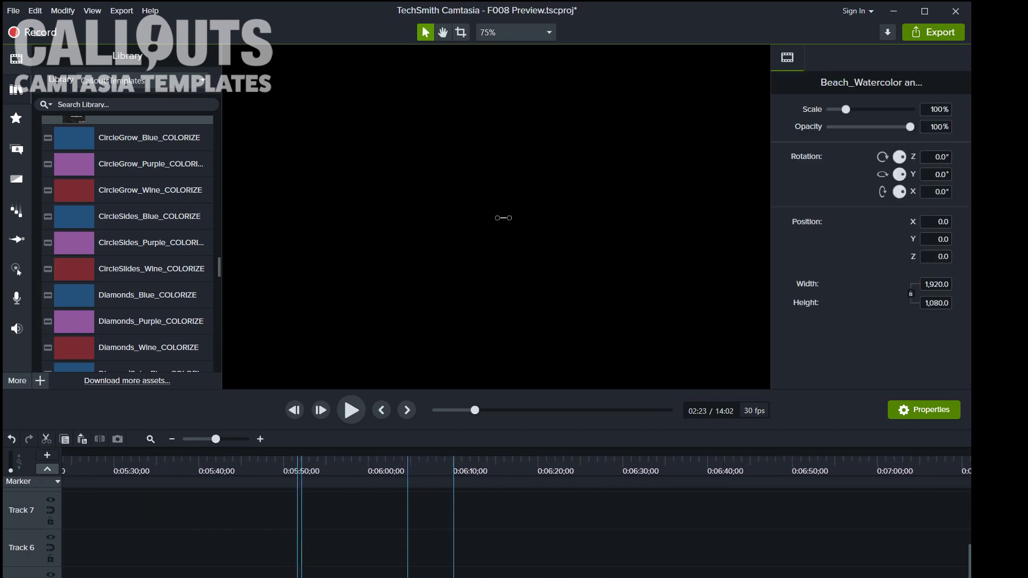
Move both watercolor clips left and down one track, then clear the selection
{"action": "key", "text": "ctrl+z"}
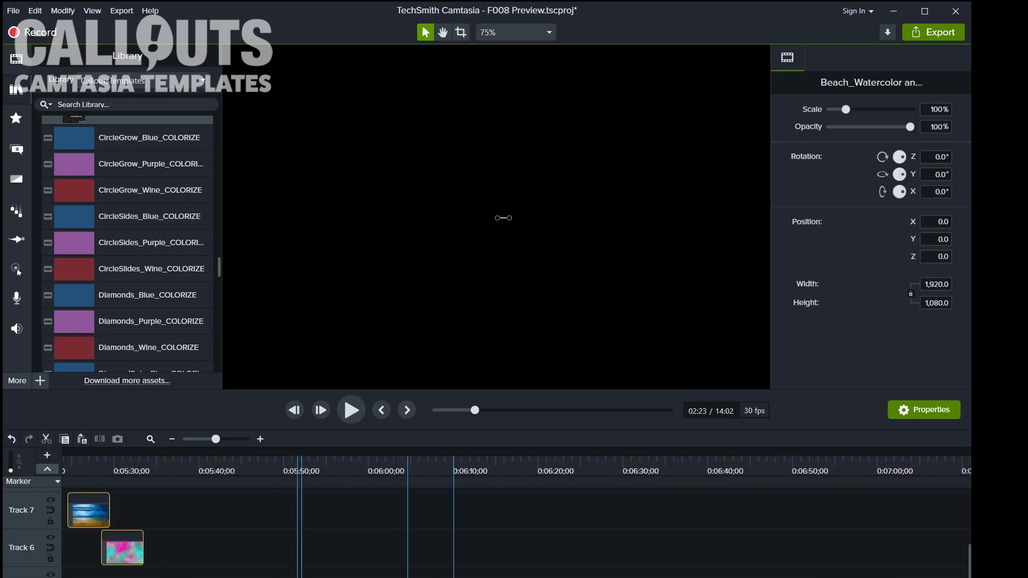
{"action": "left_click_drag", "start_coordinate": [928, 518], "coordinate": [260, 543]}
{"action": "left_click", "coordinate": [393, 563]}
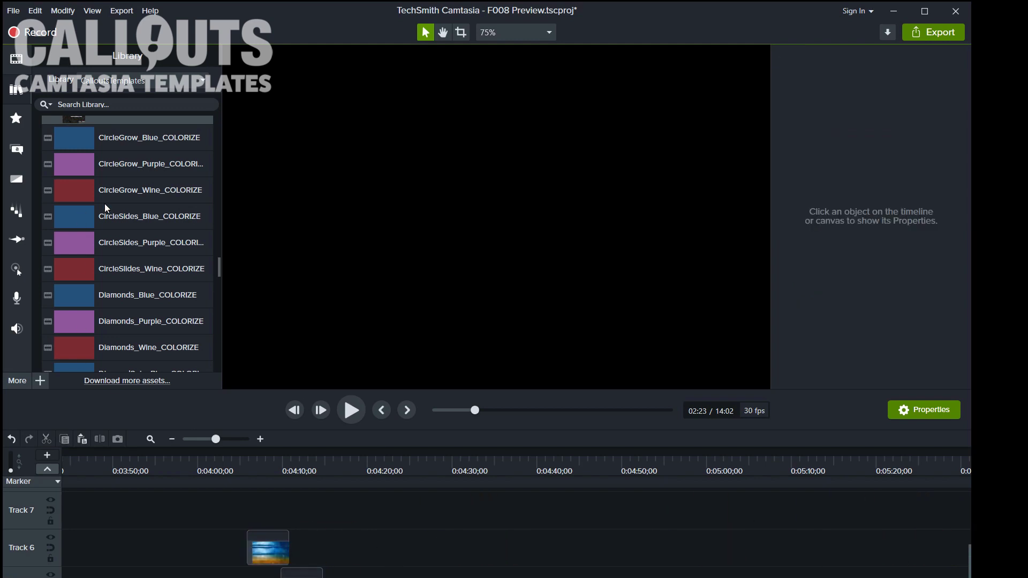
Add HexBlocks_Wine_COLORIZE to Track 7, shift the watercolor clips later, and scrub into it
{"action": "scroll", "coordinate": [122, 188], "scroll_direction": "down", "scroll_amount": 5}
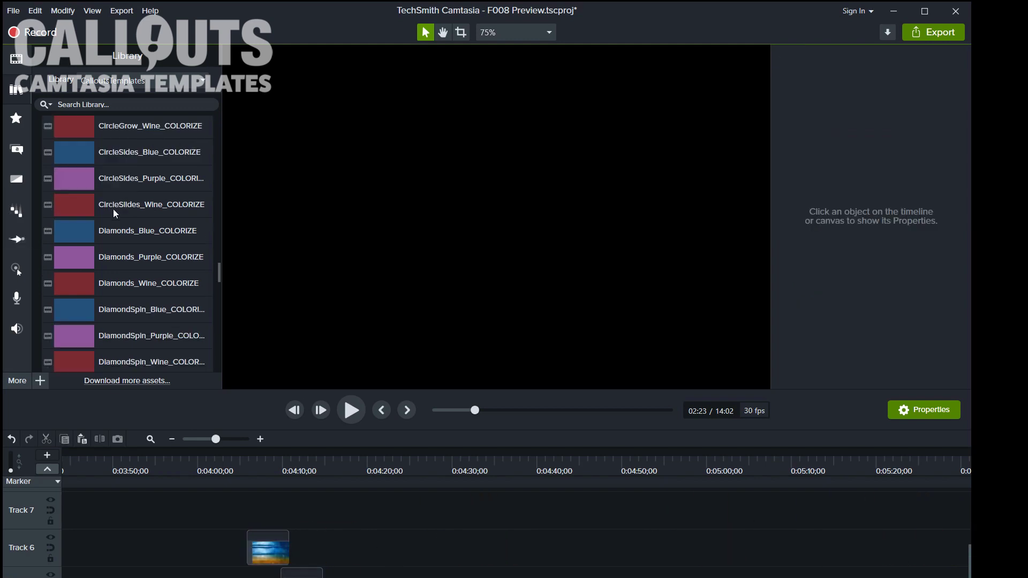
{"action": "scroll", "coordinate": [99, 247], "scroll_direction": "down", "scroll_amount": 4}
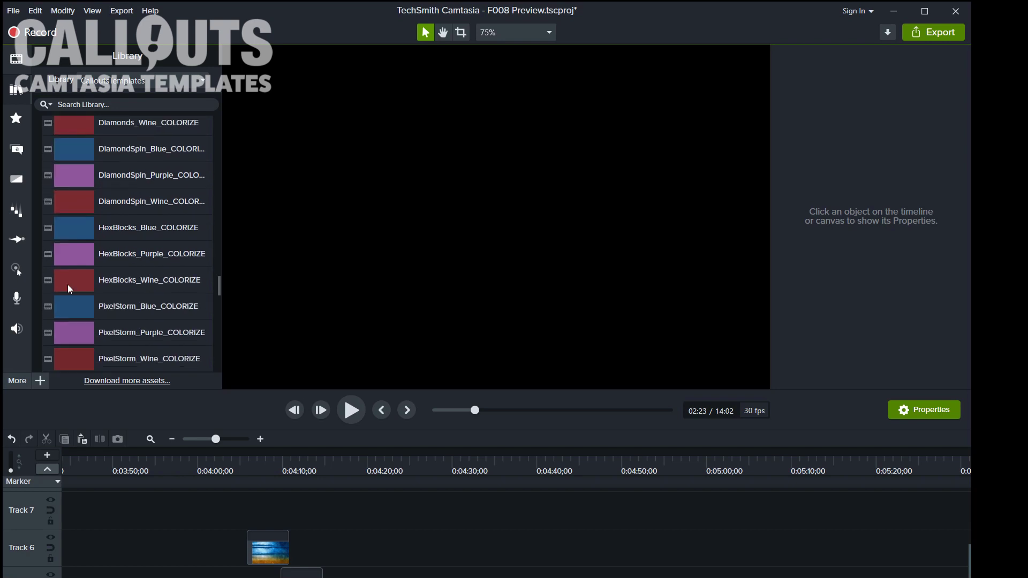
{"action": "left_click", "coordinate": [77, 285]}
{"action": "left_click_drag", "start_coordinate": [76, 289], "coordinate": [268, 510]}
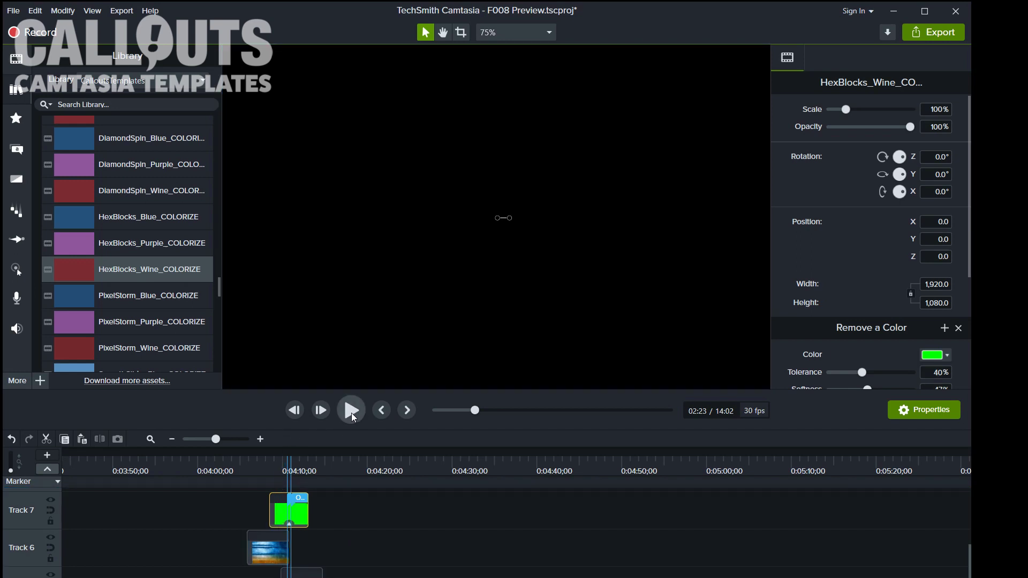
{"action": "left_click_drag", "start_coordinate": [212, 545], "coordinate": [390, 573]}
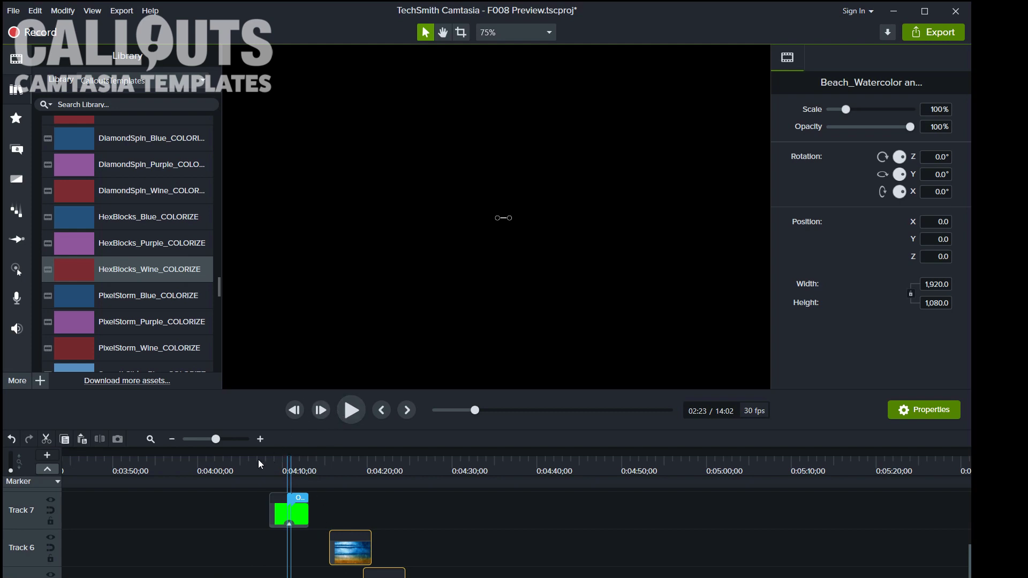
{"action": "left_click_drag", "start_coordinate": [252, 460], "coordinate": [310, 470]}
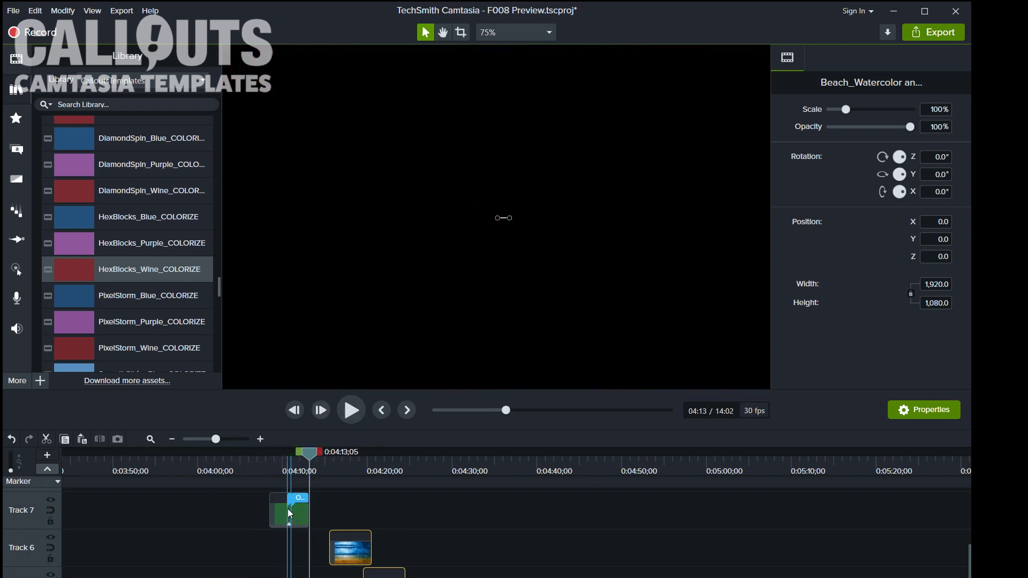
Zoom the timeline in, then slide Beach_Watercolor left and snap Colorful-Watercolor against it
{"action": "left_click", "coordinate": [261, 440]}
{"action": "left_click", "coordinate": [259, 440]}
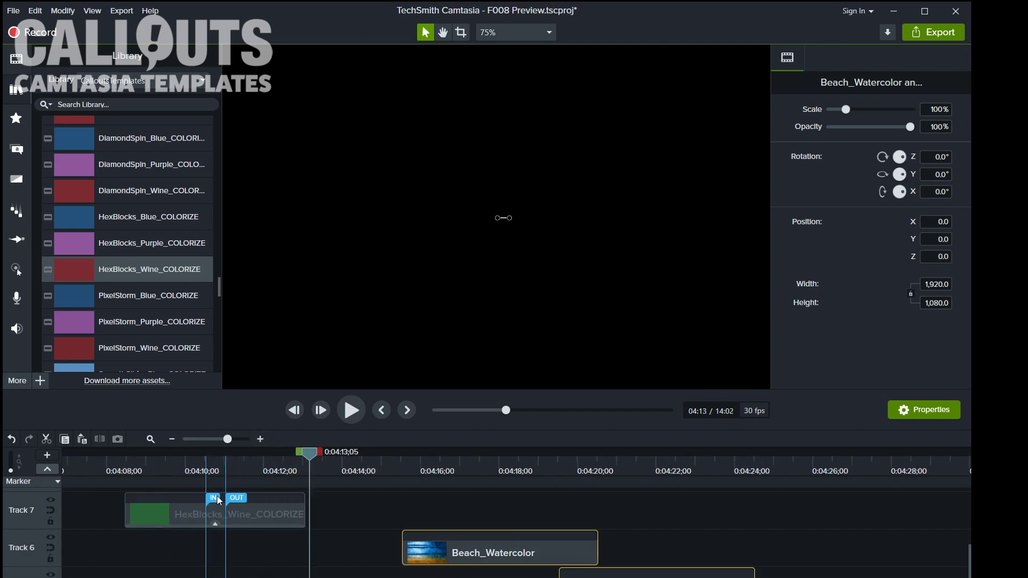
{"action": "left_click_drag", "start_coordinate": [433, 550], "coordinate": [145, 551]}
{"action": "left_click", "coordinate": [423, 546]}
{"action": "left_click_drag", "start_coordinate": [276, 551], "coordinate": [186, 546]}
{"action": "left_click_drag", "start_coordinate": [321, 573], "coordinate": [269, 571]}
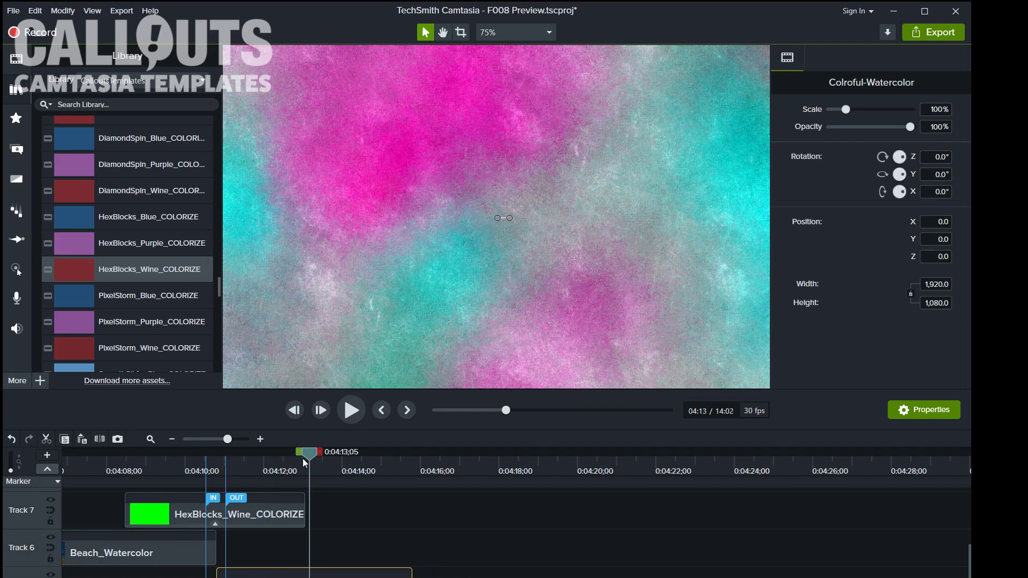
Preview the hexagon transition at 50% canvas, then shorten Beach_Watercolor and pull Colorful-Watercolor left
{"action": "left_click_drag", "start_coordinate": [298, 463], "coordinate": [213, 495]}
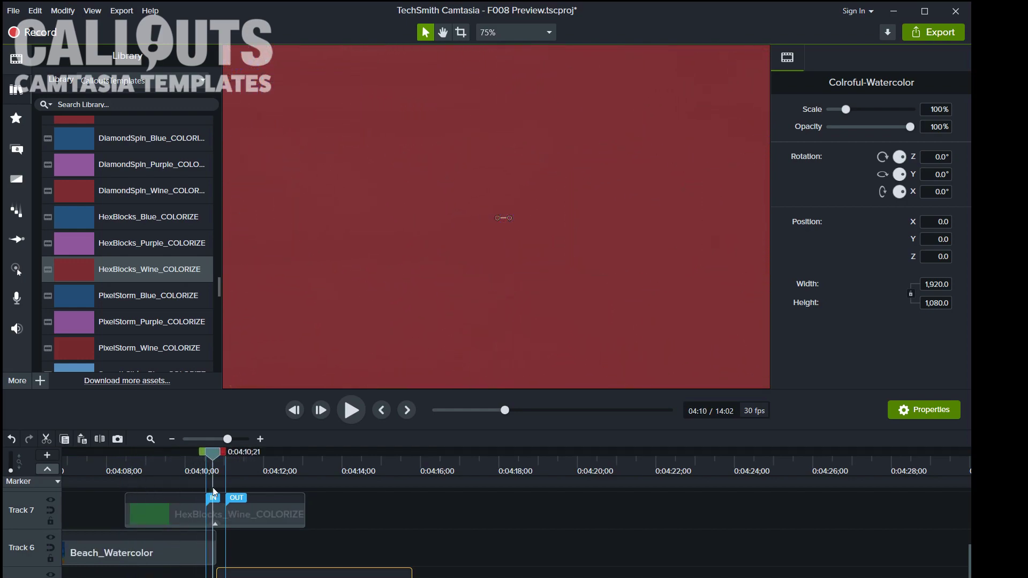
{"action": "key", "text": "ctrl+minus"}
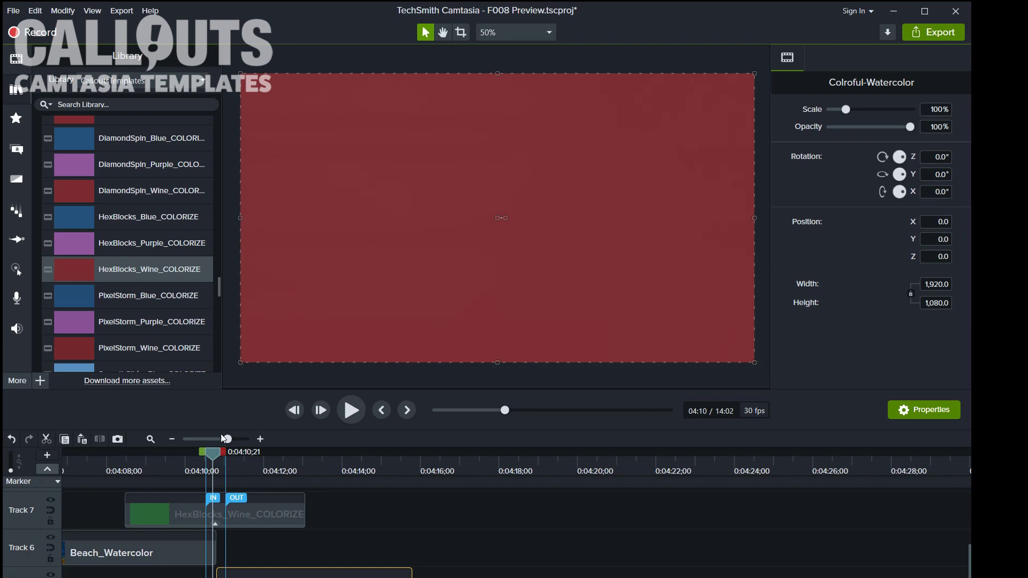
{"action": "left_click_drag", "start_coordinate": [216, 461], "coordinate": [310, 474]}
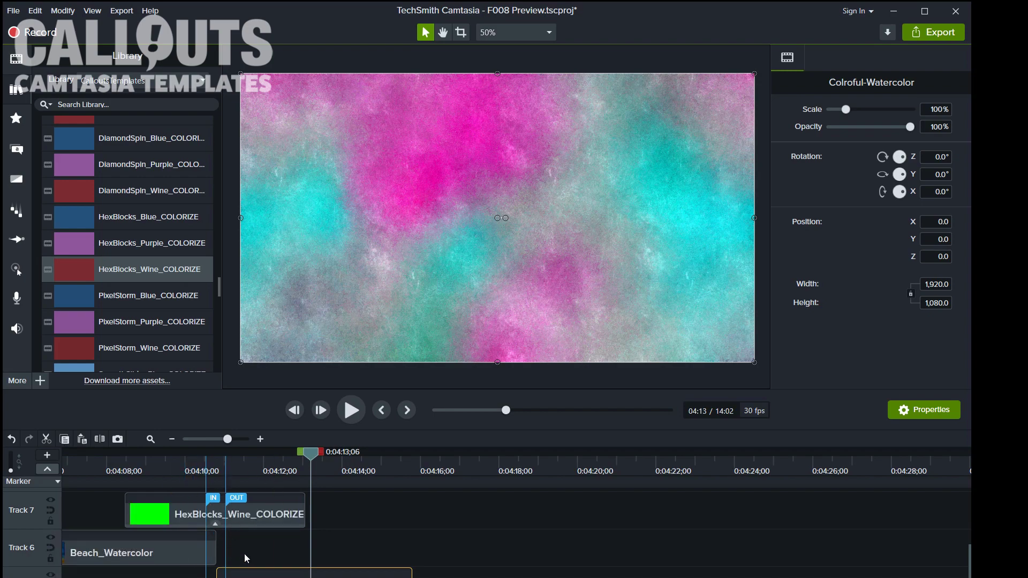
{"action": "left_click", "coordinate": [161, 553]}
{"action": "left_click_drag", "start_coordinate": [161, 554], "coordinate": [117, 553]}
{"action": "left_click_drag", "start_coordinate": [252, 576], "coordinate": [200, 577]}
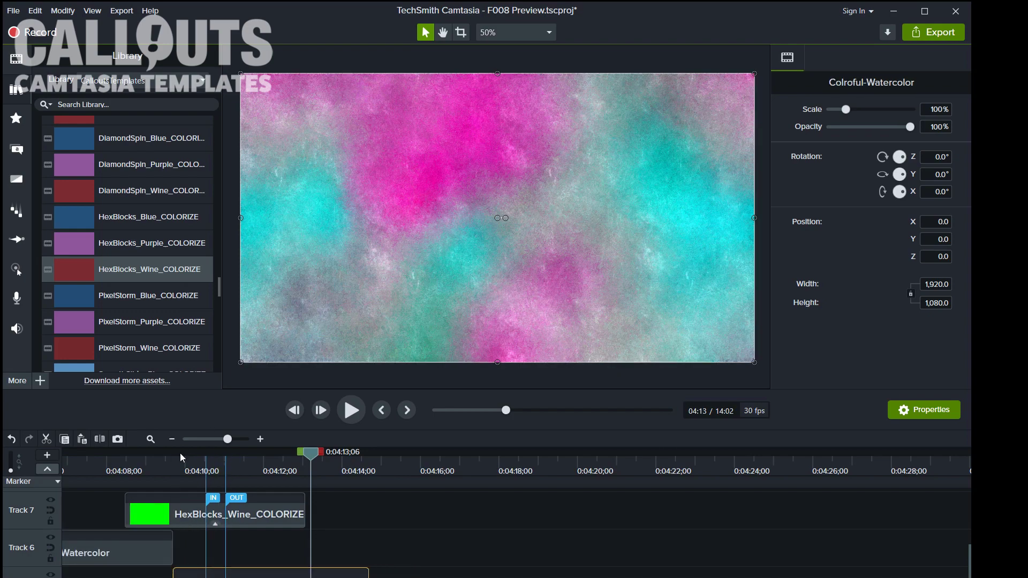
Scrub through the start of the HexBlocks transition over Beach_Watercolor
{"action": "left_click_drag", "start_coordinate": [159, 464], "coordinate": [141, 474]}
{"action": "left_click", "coordinate": [104, 547]}
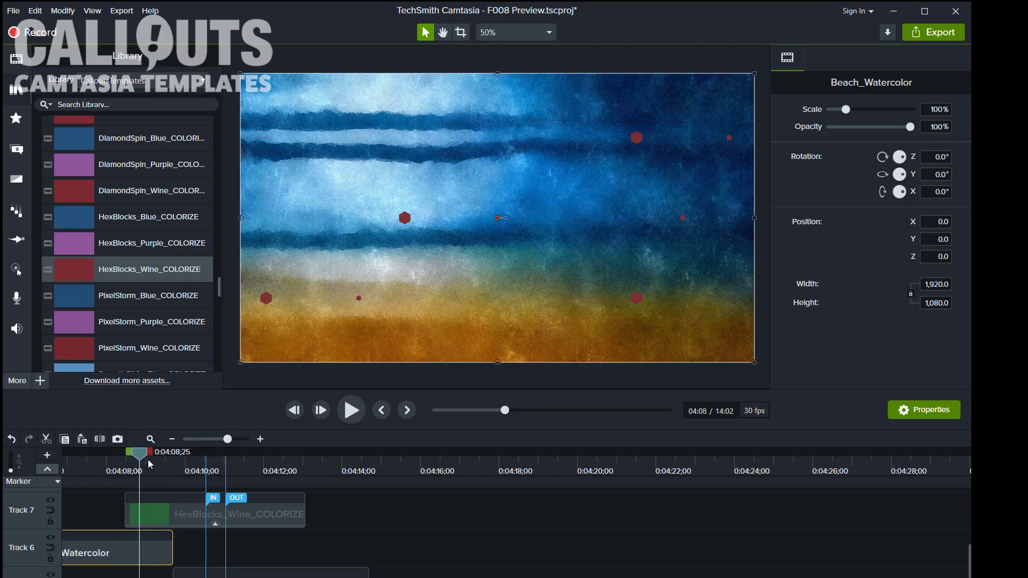
{"action": "left_click", "coordinate": [150, 465]}
{"action": "left_click_drag", "start_coordinate": [162, 464], "coordinate": [119, 532]}
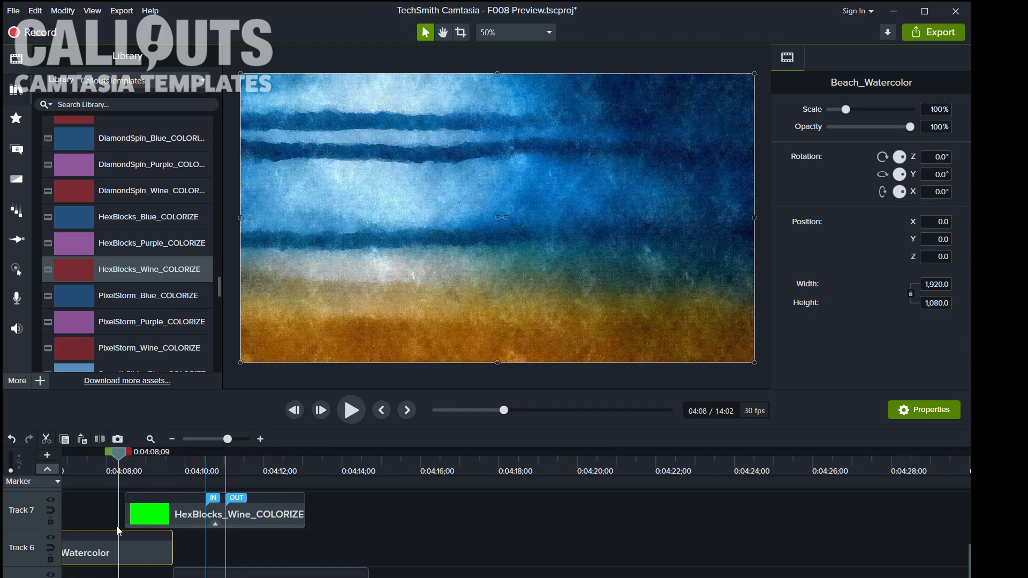
{"action": "left_click", "coordinate": [217, 499]}
Hide the marker row and move HexBlocks_Wine_COLORIZE later to about 0:04:13
{"action": "left_click", "coordinate": [48, 469]}
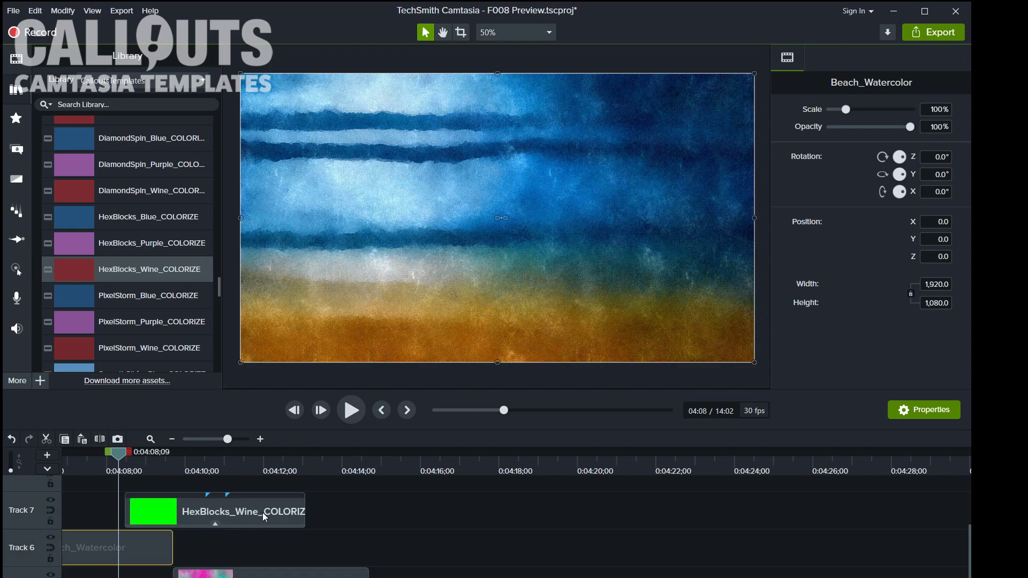
{"action": "left_click_drag", "start_coordinate": [120, 456], "coordinate": [207, 481]}
{"action": "left_click_drag", "start_coordinate": [255, 522], "coordinate": [451, 515]}
Delete the HexBlocks_Wine_COLORIZE transition from Track 7
{"action": "key", "text": "Delete"}
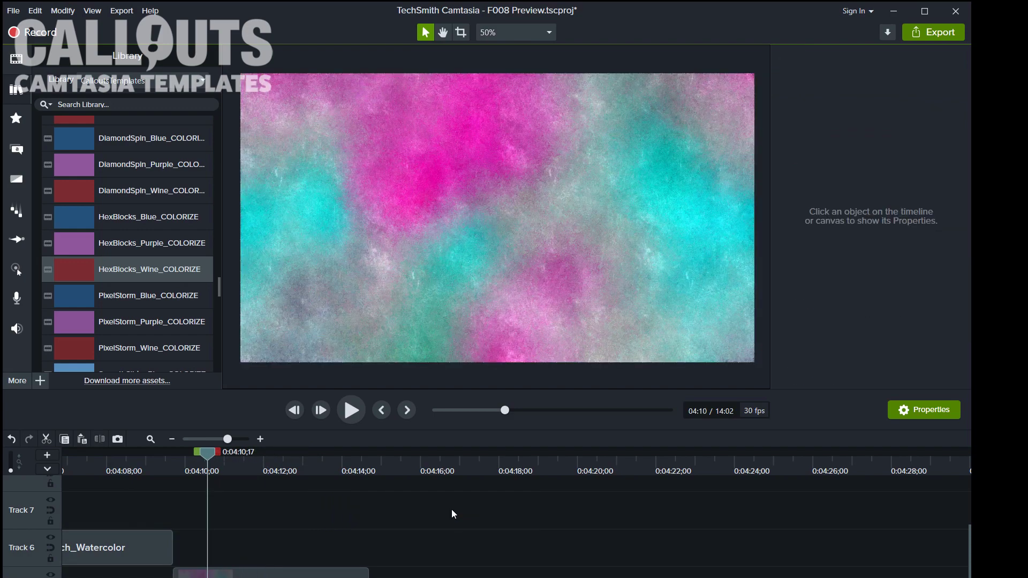
{"action": "scroll", "coordinate": [119, 293], "scroll_direction": "up", "scroll_amount": 1}
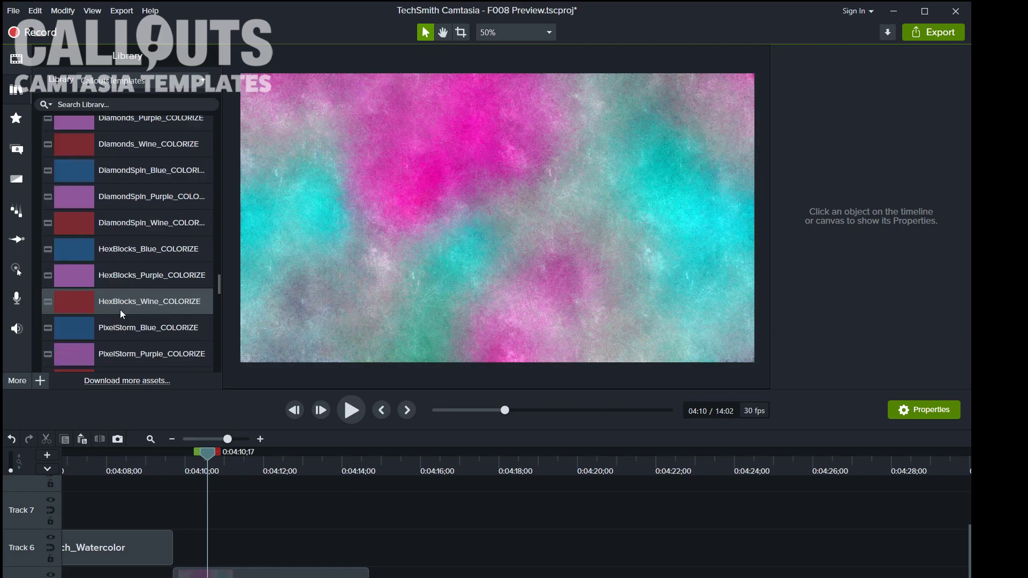
{"action": "scroll", "coordinate": [123, 305], "scroll_direction": "up", "scroll_amount": 1}
Place DiamondSpin_Purple_COLORIZE on Track 7 at the clip end and extend Beach_Watercolor beneath it
{"action": "left_click", "coordinate": [85, 229]}
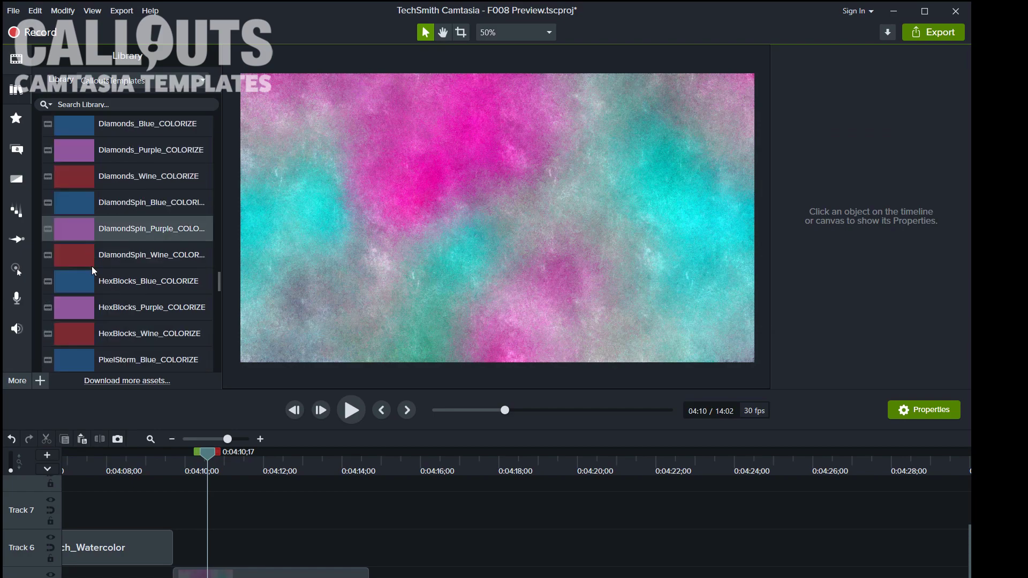
{"action": "left_click_drag", "start_coordinate": [87, 230], "coordinate": [217, 506]}
{"action": "left_click_drag", "start_coordinate": [281, 508], "coordinate": [217, 512]}
{"action": "left_click_drag", "start_coordinate": [123, 555], "coordinate": [203, 575]}
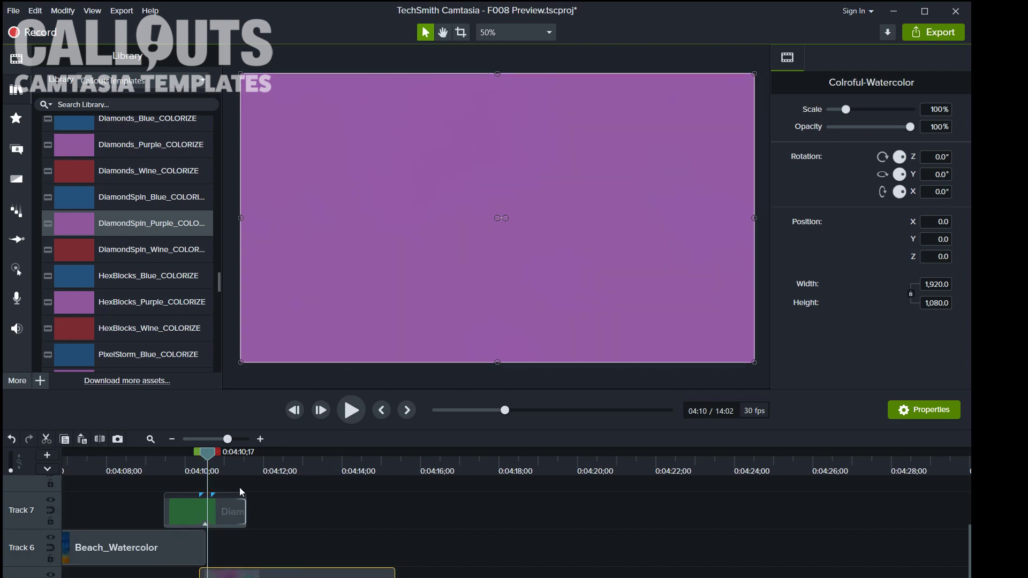
{"action": "left_click_drag", "start_coordinate": [207, 456], "coordinate": [256, 515]}
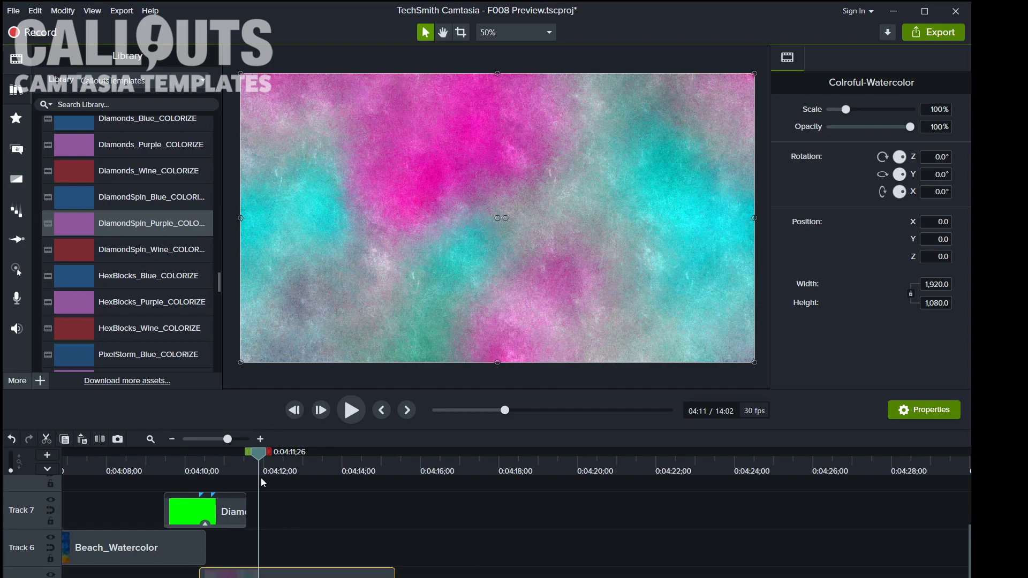
Set the DiamondSpin Colorize colour to orange #9A5809 sampled from the beach, then play it
{"action": "left_click_drag", "start_coordinate": [261, 459], "coordinate": [192, 480]}
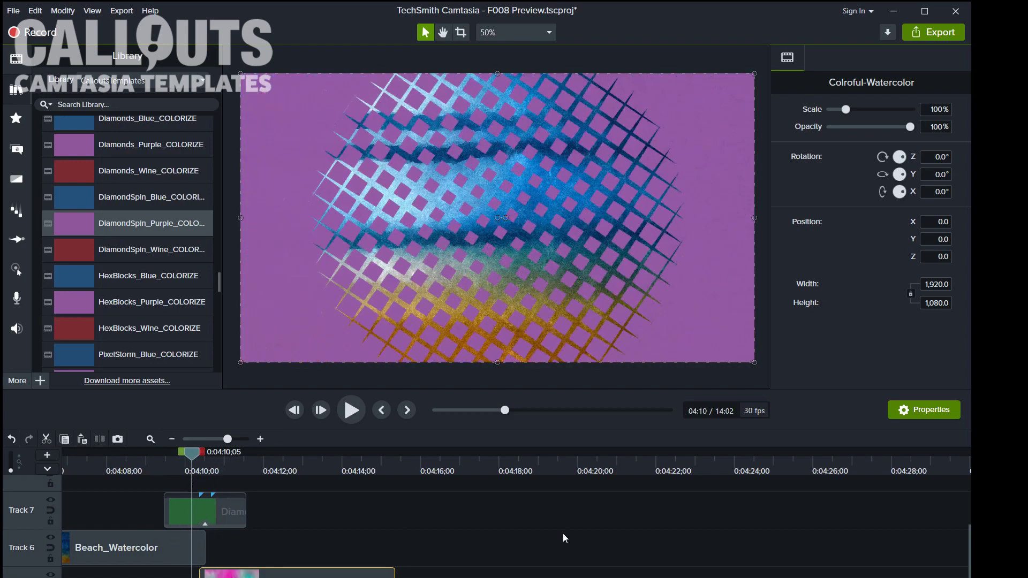
{"action": "left_click", "coordinate": [218, 518]}
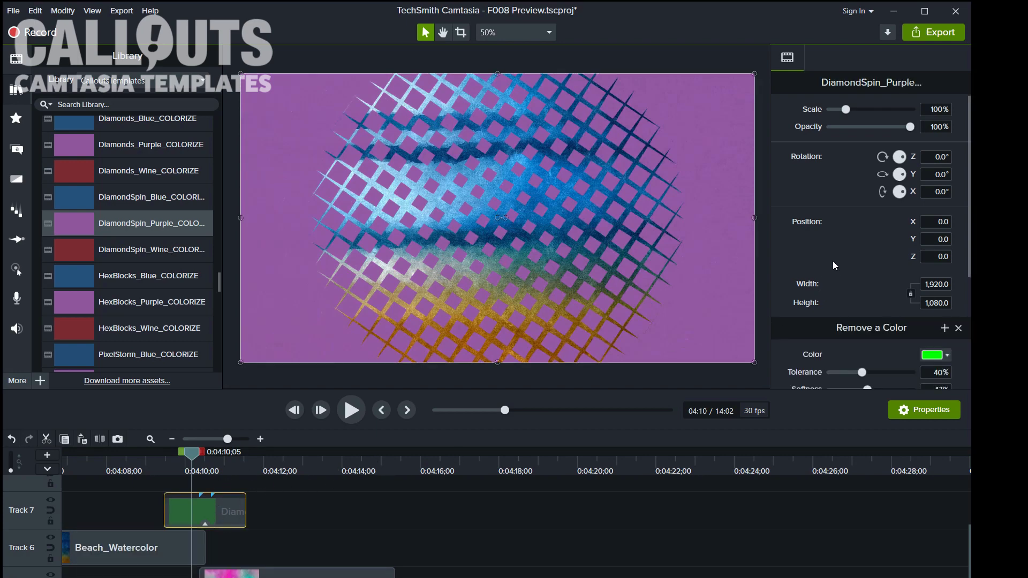
{"action": "scroll", "coordinate": [843, 262], "scroll_direction": "down", "scroll_amount": 3}
{"action": "scroll", "coordinate": [860, 264], "scroll_direction": "down", "scroll_amount": 1}
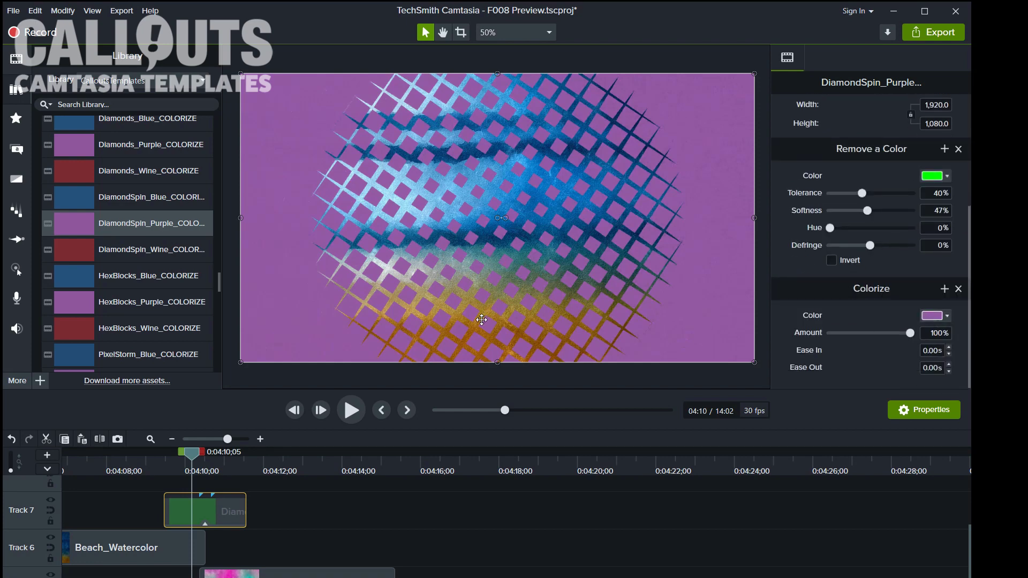
{"action": "left_click", "coordinate": [932, 320]}
{"action": "left_click", "coordinate": [983, 343]}
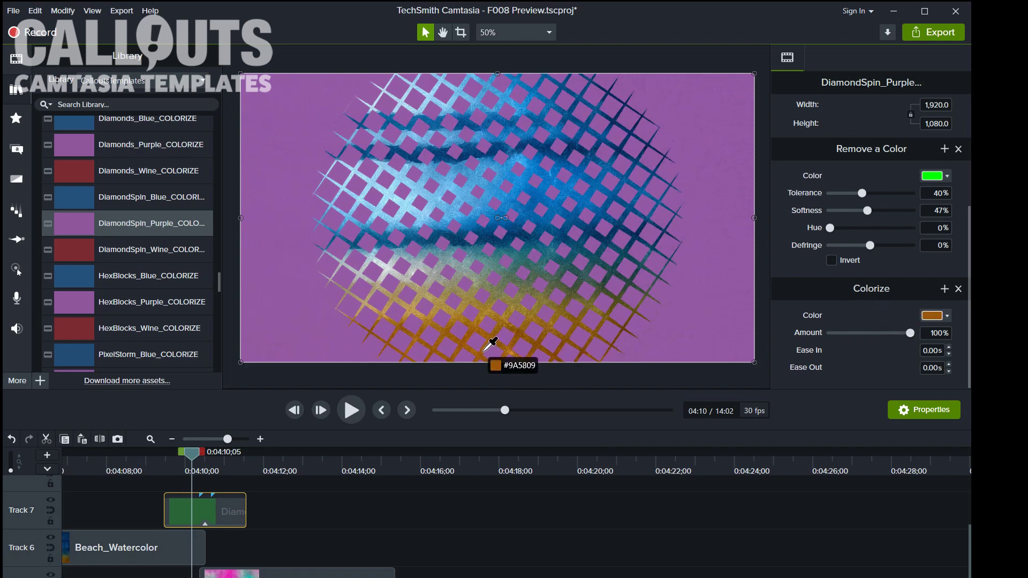
{"action": "left_click", "coordinate": [491, 344]}
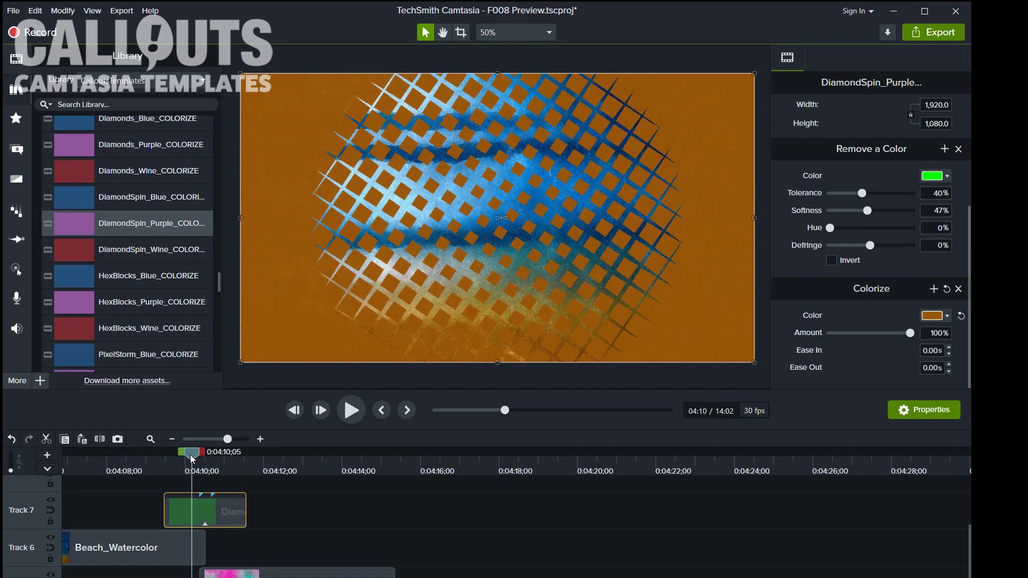
{"action": "left_click_drag", "start_coordinate": [192, 459], "coordinate": [142, 459]}
{"action": "key", "text": "space"}
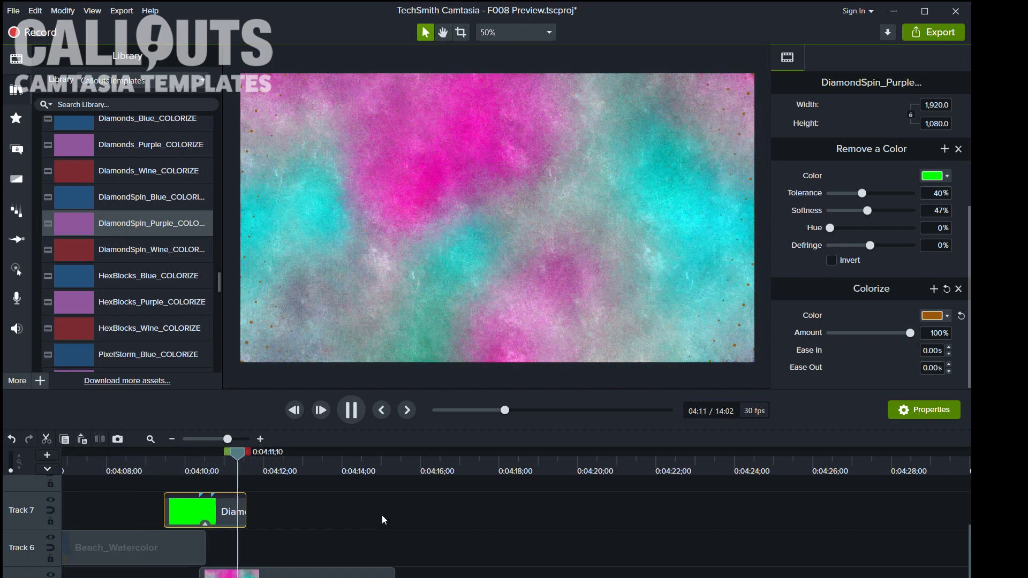
Stop playback and jump to 0:04:11;00 to view the diamond pattern
{"action": "key", "text": "space"}
{"action": "left_click", "coordinate": [238, 464]}
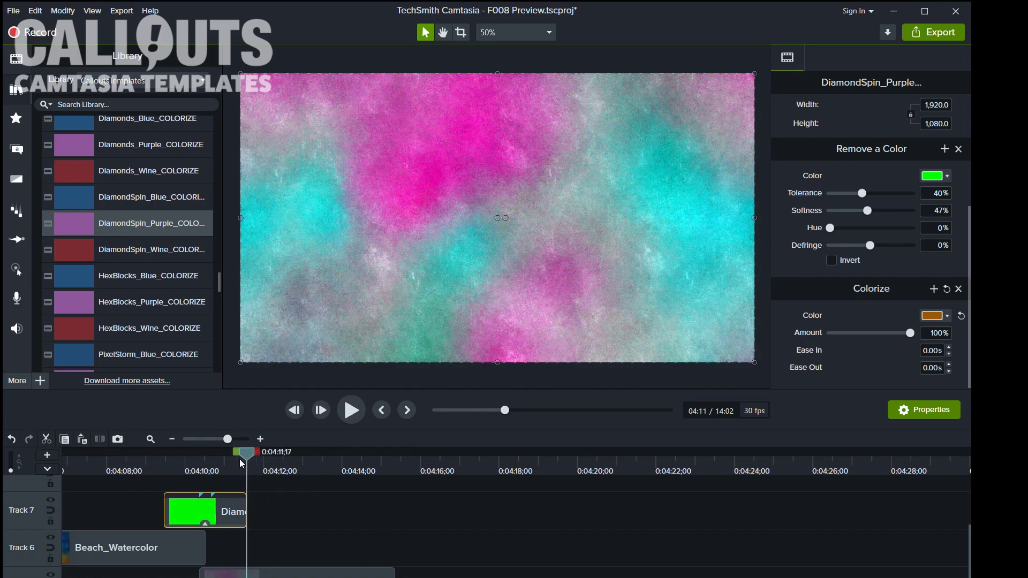
{"action": "left_click", "coordinate": [225, 464]}
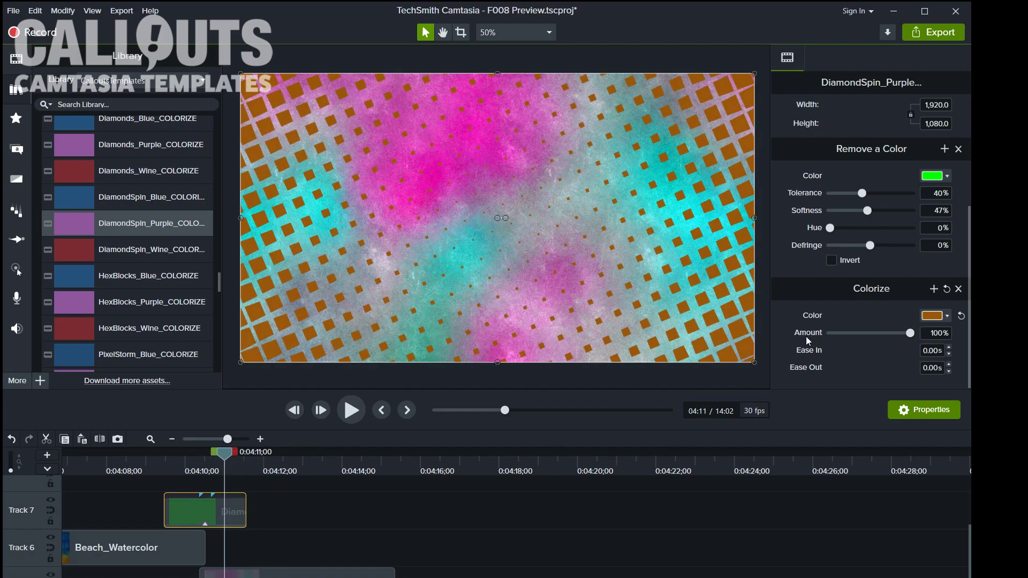
Change the Colorize colour to bright red #FF0012, then replay the transition
{"action": "left_click", "coordinate": [931, 320]}
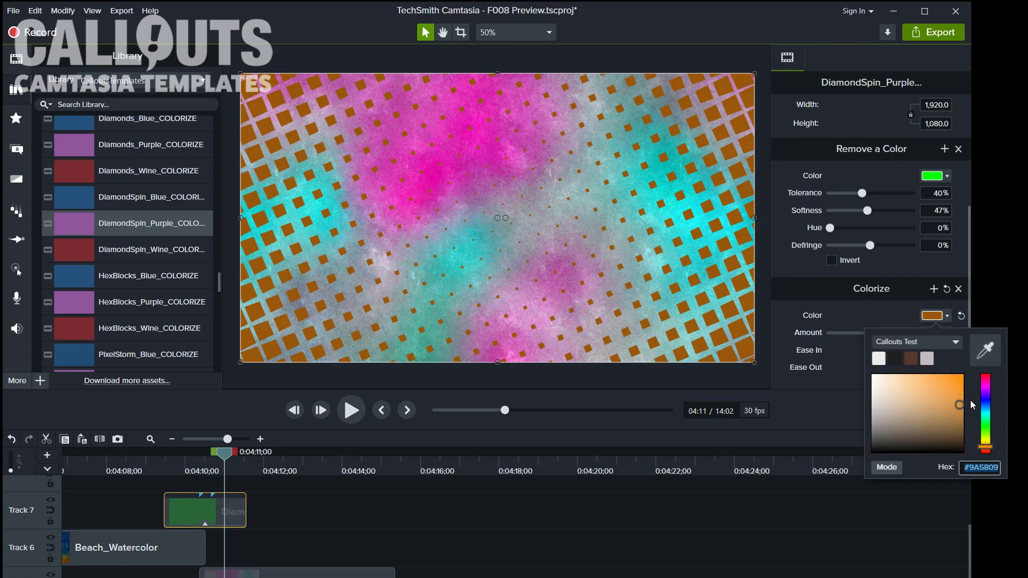
{"action": "left_click", "coordinate": [986, 416]}
{"action": "left_click", "coordinate": [986, 373]}
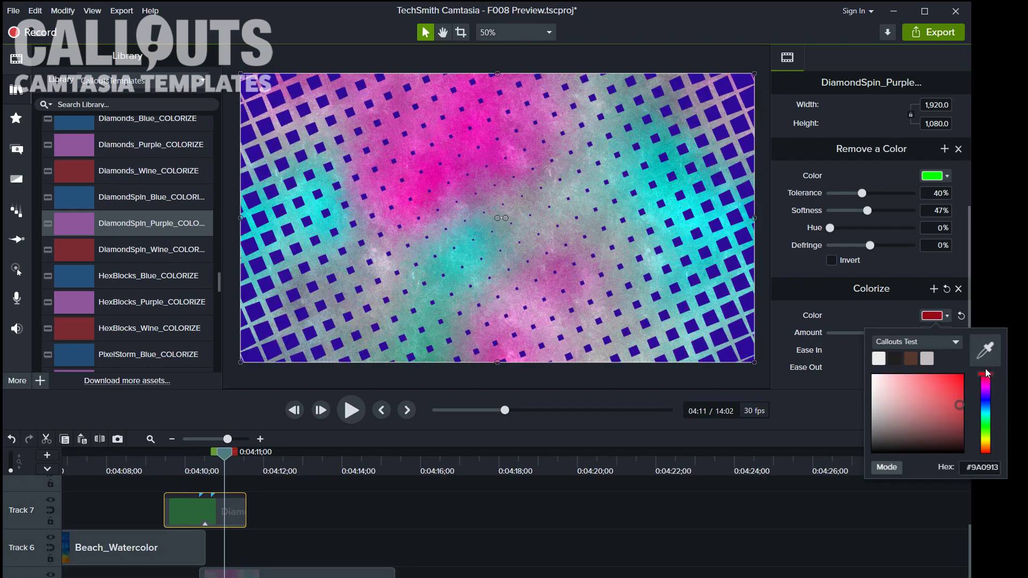
{"action": "left_click", "coordinate": [964, 372]}
{"action": "left_click", "coordinate": [492, 537]}
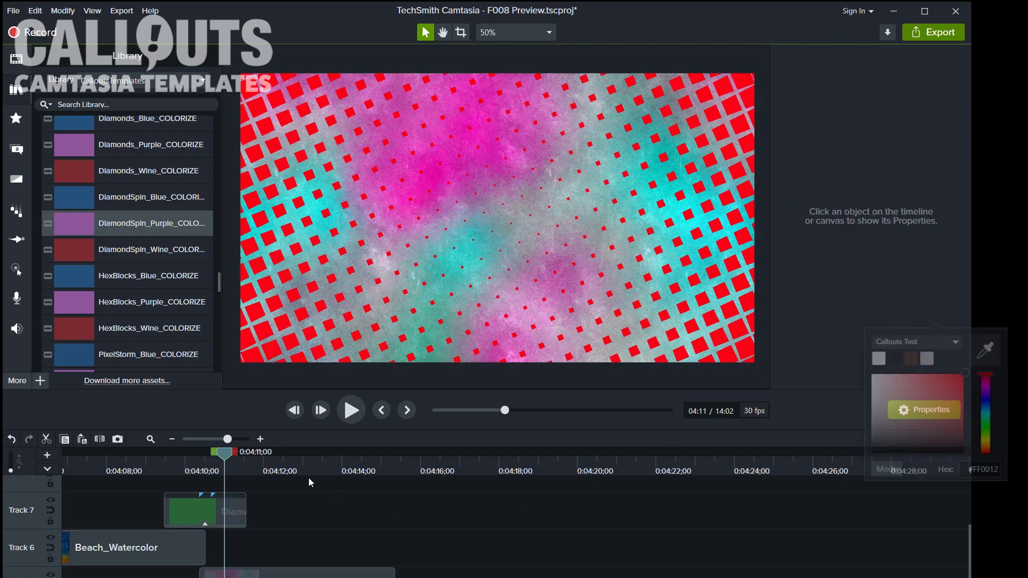
{"action": "left_click_drag", "start_coordinate": [229, 453], "coordinate": [147, 468]}
{"action": "key", "text": "space"}
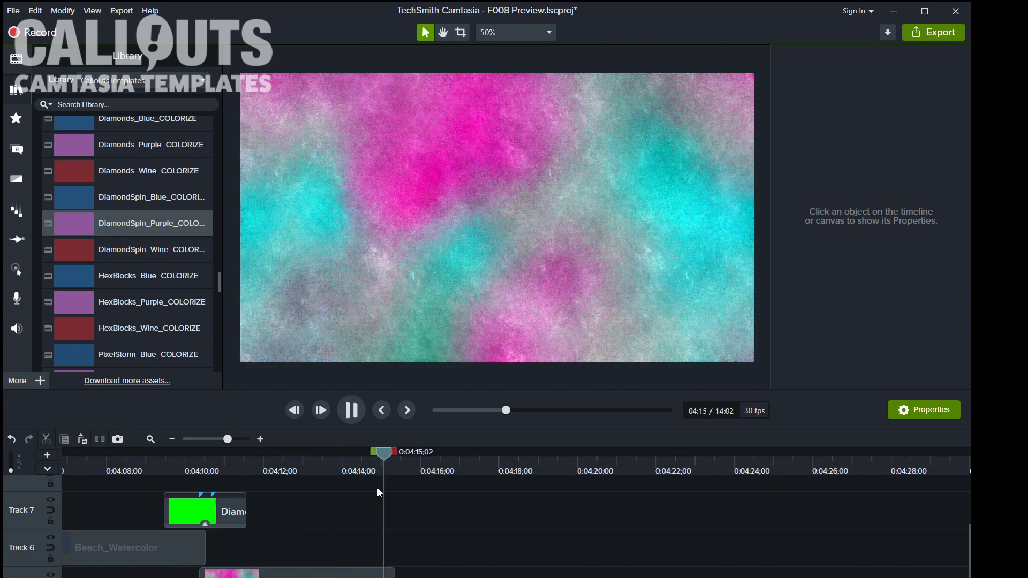
{"action": "key", "text": "space"}
Replace the red diamonds with pink sampled from the watercolour background via the Colorize eyedropper
{"action": "left_click_drag", "start_coordinate": [386, 458], "coordinate": [230, 459]}
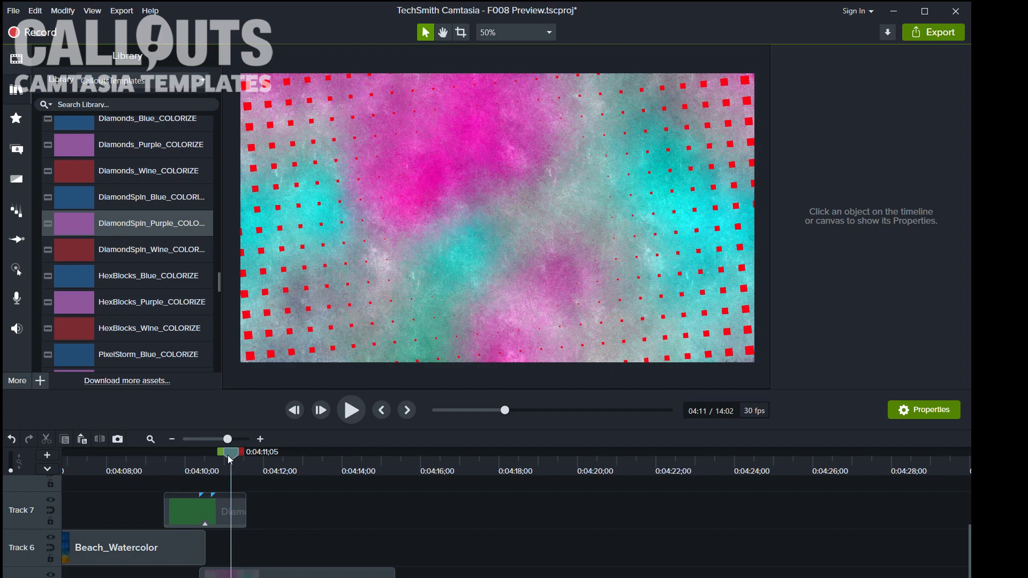
{"action": "left_click_drag", "start_coordinate": [229, 459], "coordinate": [224, 459]}
{"action": "left_click", "coordinate": [193, 512]}
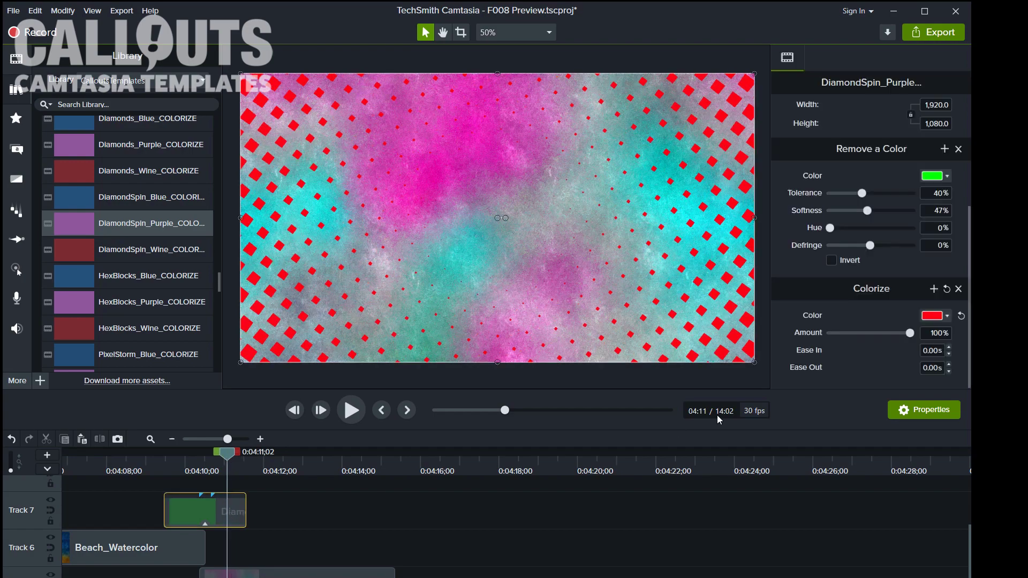
{"action": "left_click", "coordinate": [934, 316]}
{"action": "left_click", "coordinate": [985, 349]}
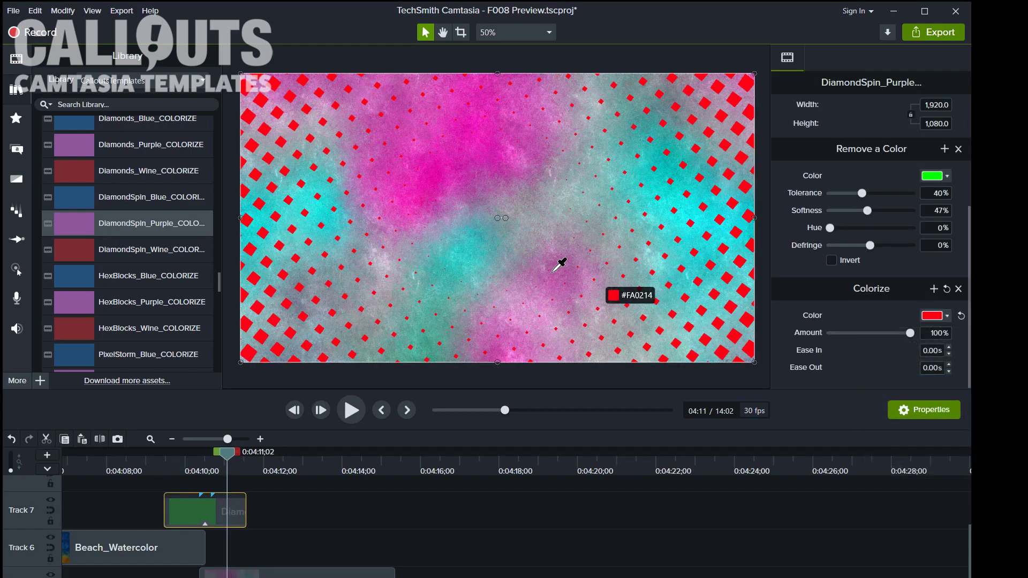
{"action": "left_click", "coordinate": [501, 188]}
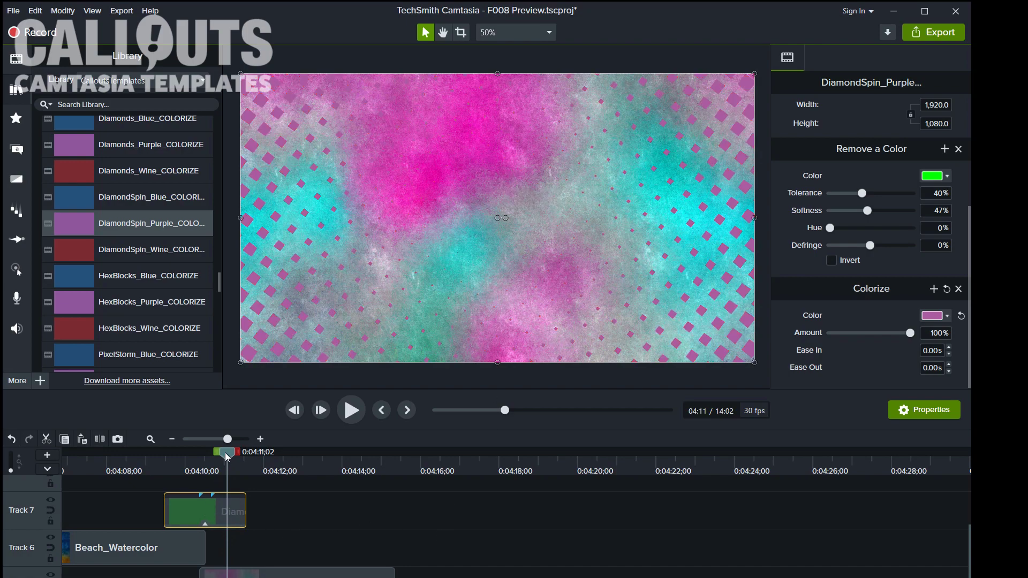
{"action": "left_click_drag", "start_coordinate": [228, 457], "coordinate": [204, 470]}
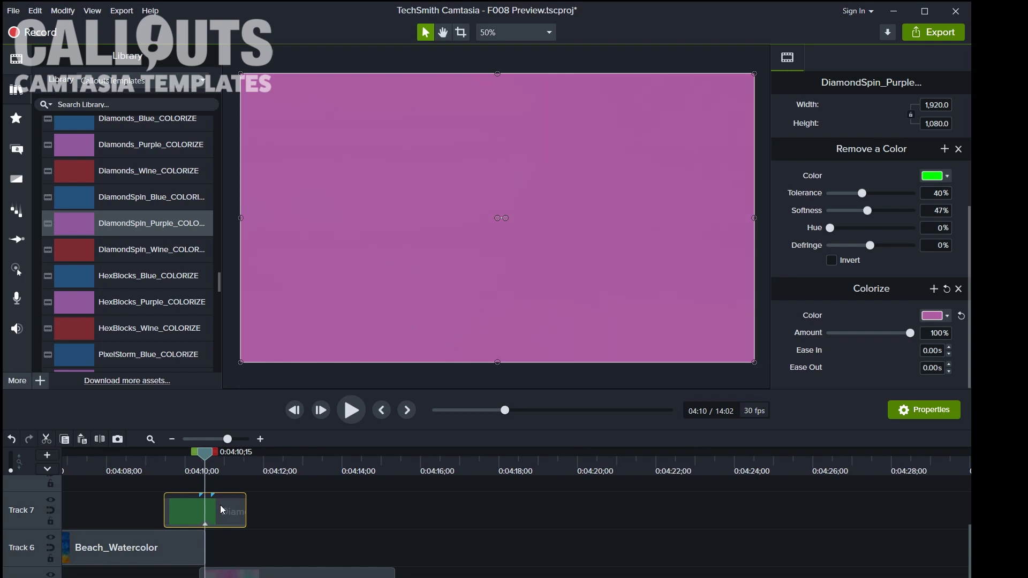
Split the DiamondSpin clip at the playhead, delete the right piece, and return to the transition start
{"action": "key", "text": "s"}
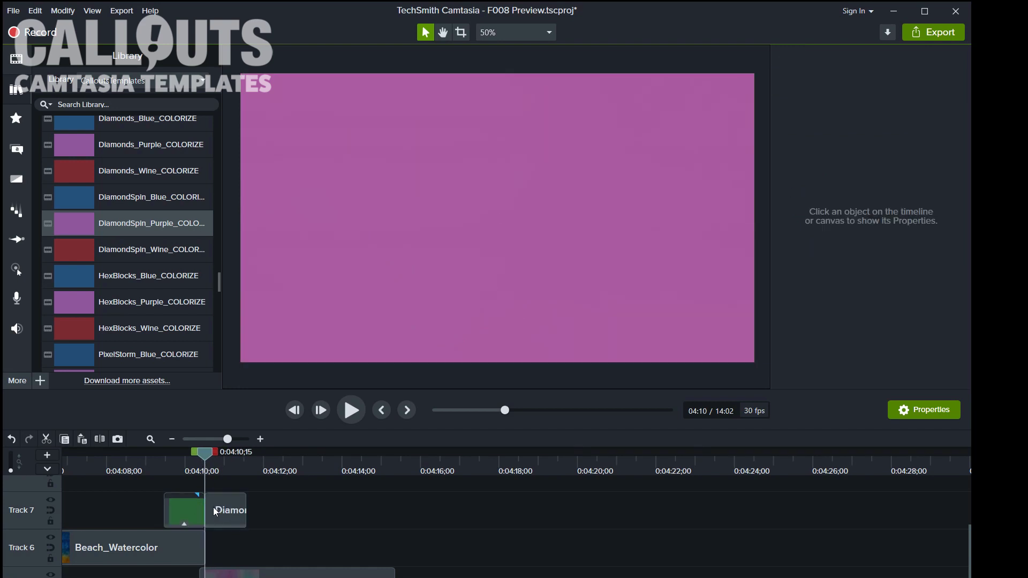
{"action": "left_click", "coordinate": [225, 512]}
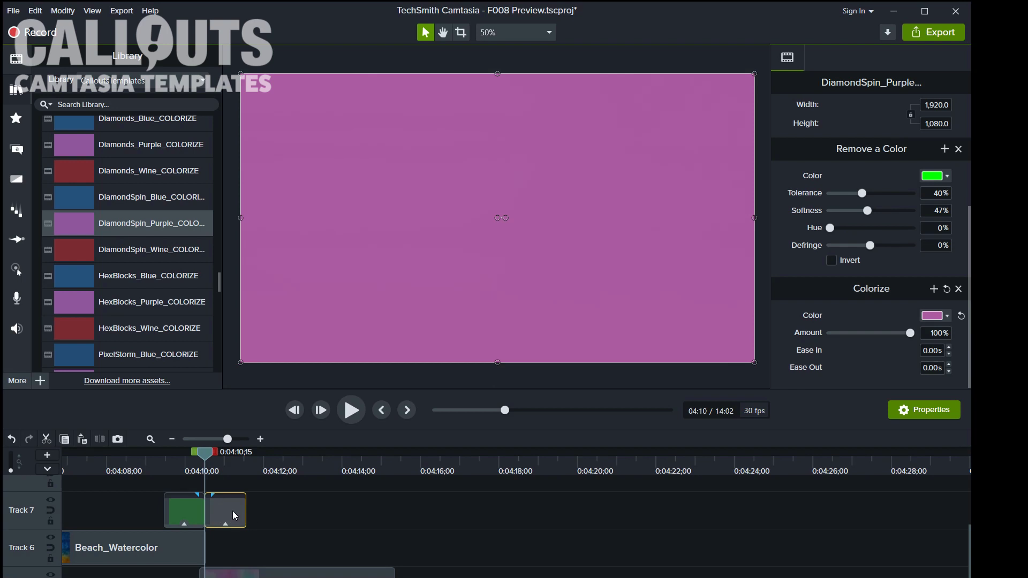
{"action": "left_click_drag", "start_coordinate": [233, 511], "coordinate": [252, 506]}
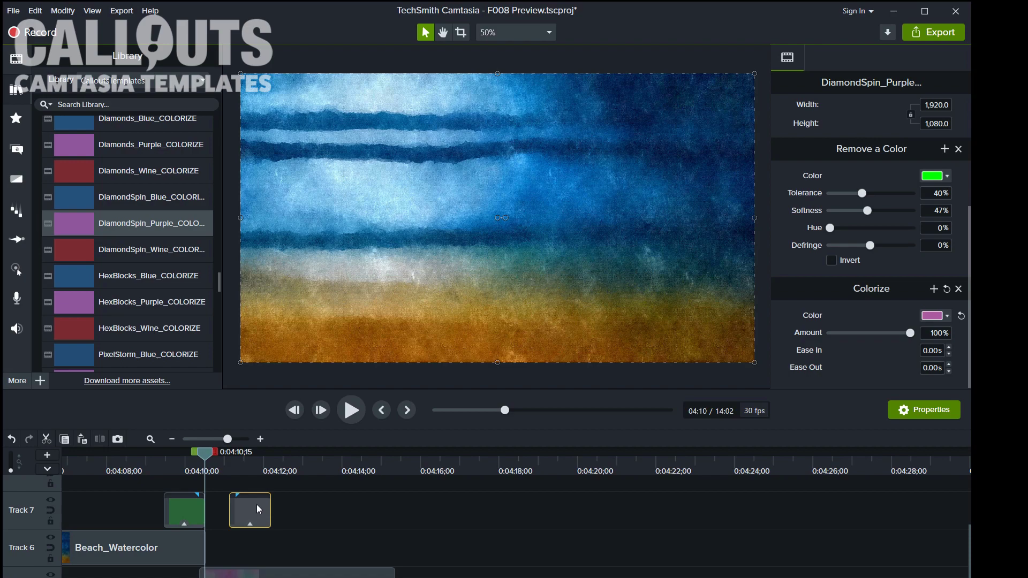
{"action": "key", "text": "Delete"}
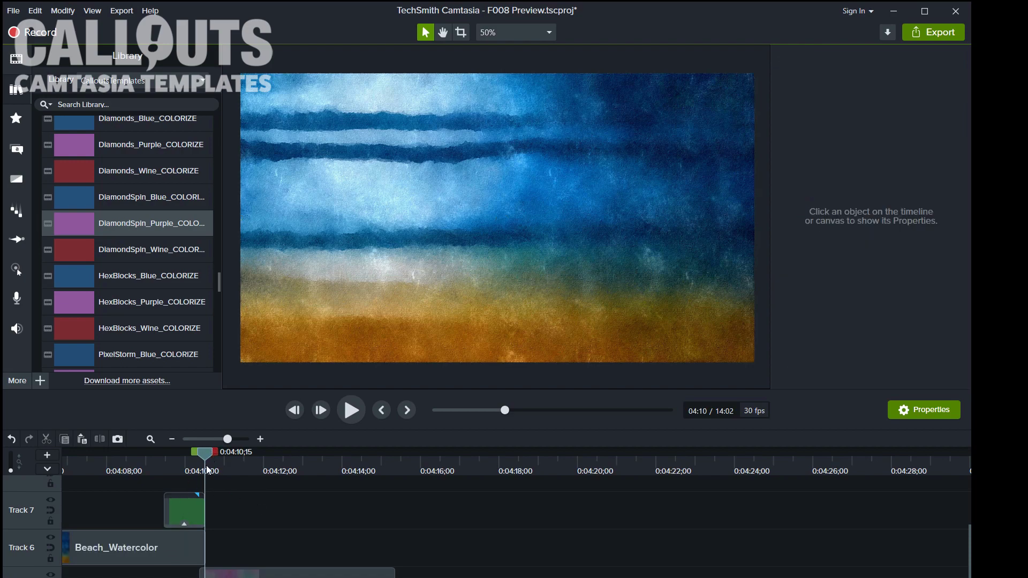
{"action": "left_click", "coordinate": [170, 464]}
{"action": "left_click", "coordinate": [160, 463]}
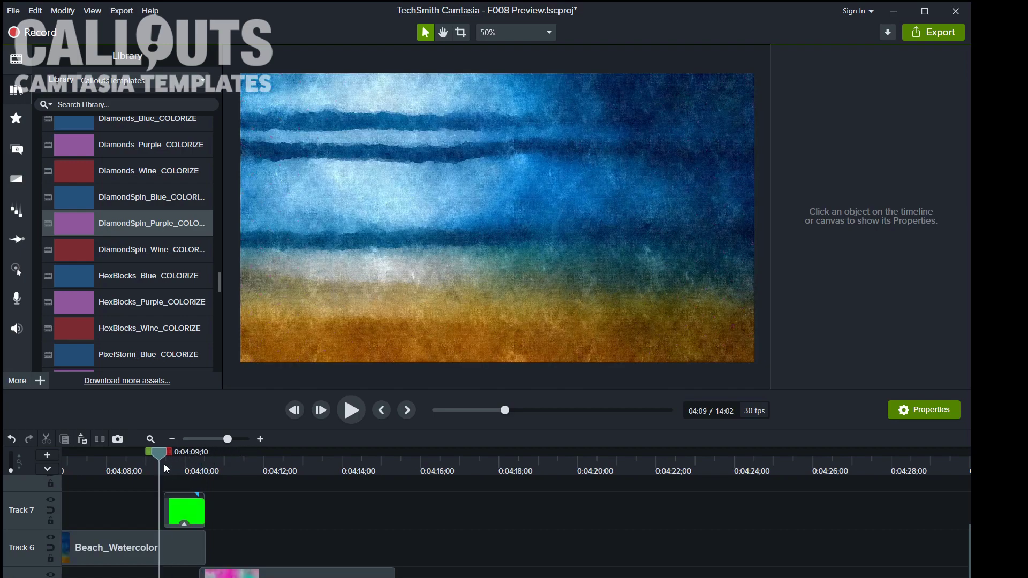
Nudge Beach_Watercolor slightly left under the trimmed DiamondSpin clip and scrub to check the diamonds
{"action": "left_click_drag", "start_coordinate": [164, 464], "coordinate": [218, 473]}
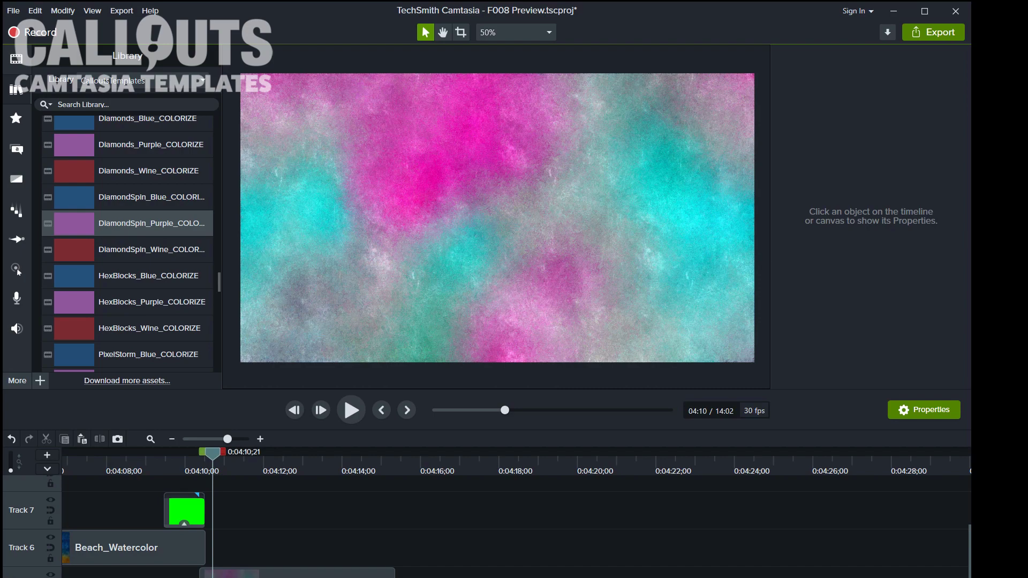
{"action": "left_click", "coordinate": [154, 550]}
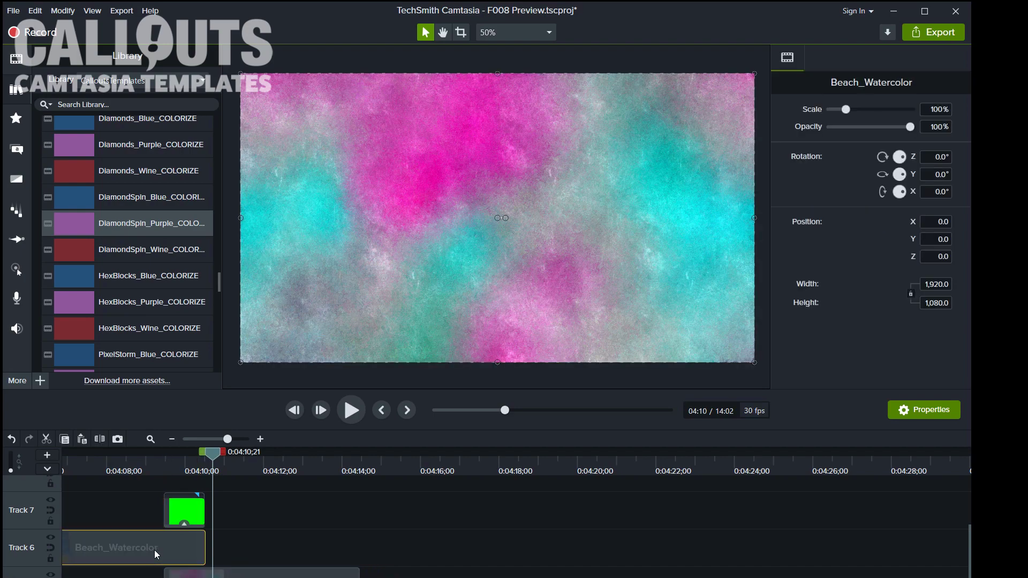
{"action": "left_click_drag", "start_coordinate": [155, 551], "coordinate": [156, 552]}
{"action": "left_click_drag", "start_coordinate": [191, 518], "coordinate": [190, 519]}
{"action": "left_click_drag", "start_coordinate": [213, 454], "coordinate": [186, 482]}
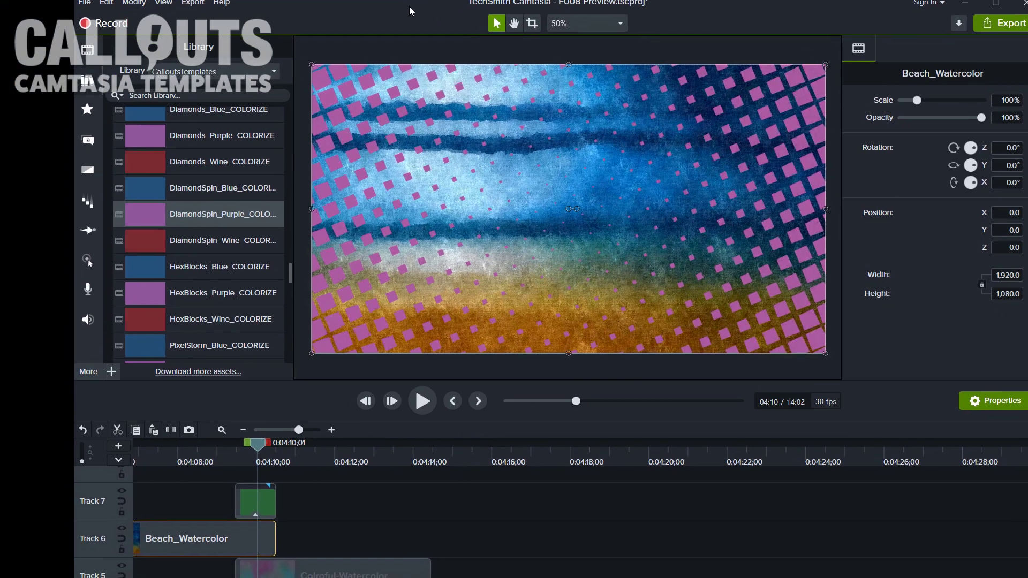
Set Track 7's DiamondSpin transition as an Alpha Invert track matte, then scrub back to preview it
{"action": "left_click", "coordinate": [129, 530]}
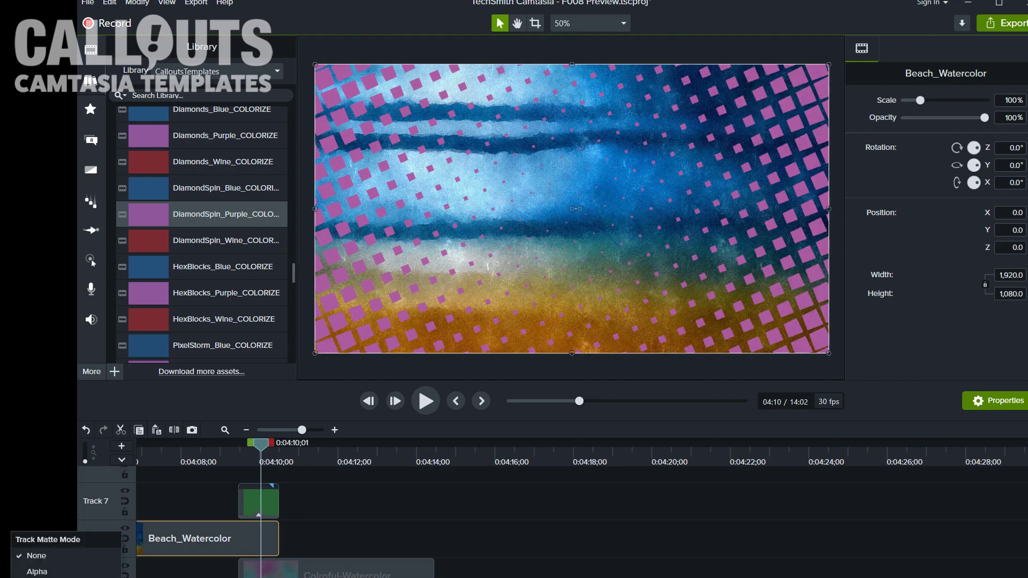
{"action": "left_click", "coordinate": [459, 8]}
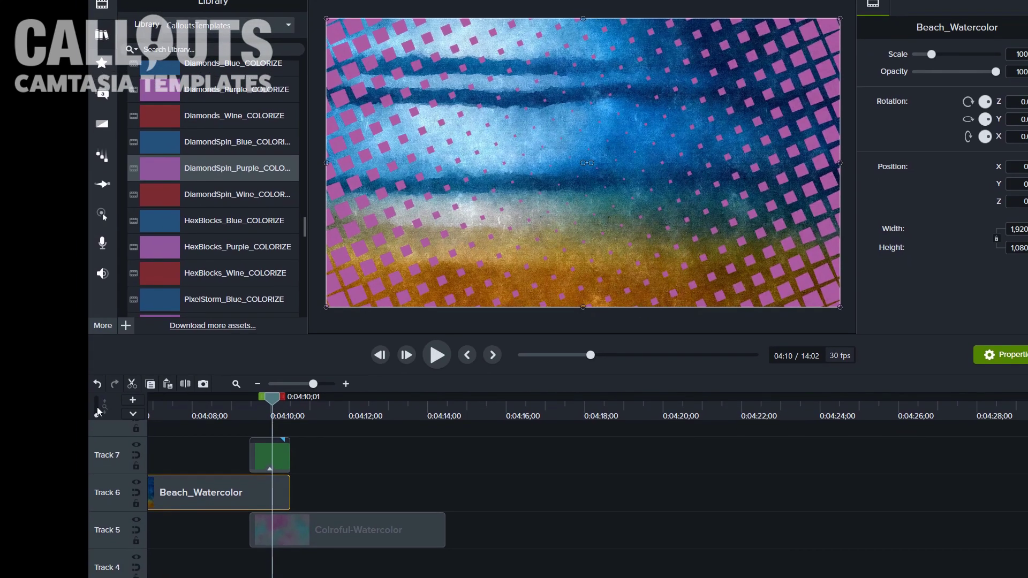
{"action": "left_click", "coordinate": [136, 484]}
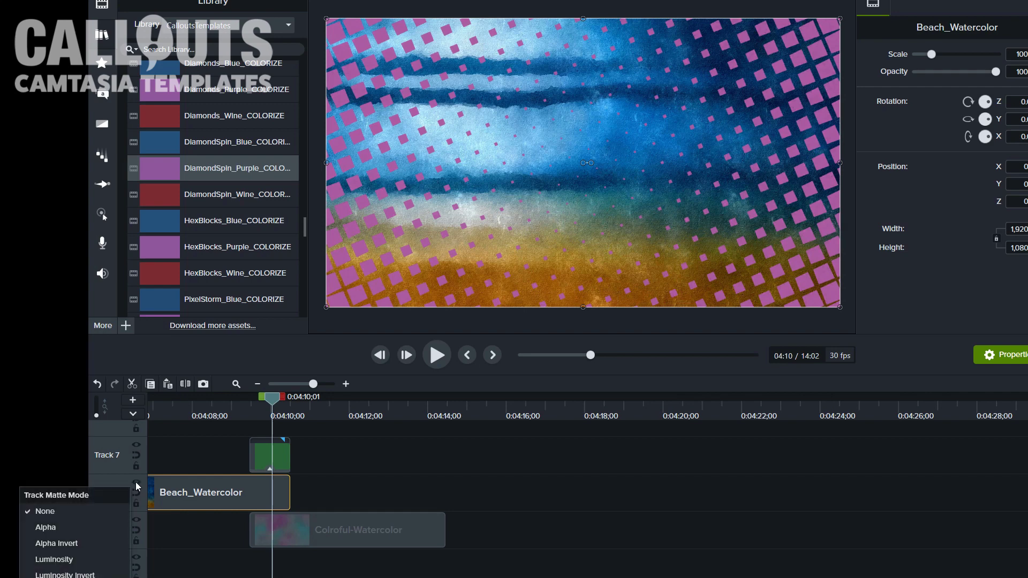
{"action": "left_click", "coordinate": [258, 460]}
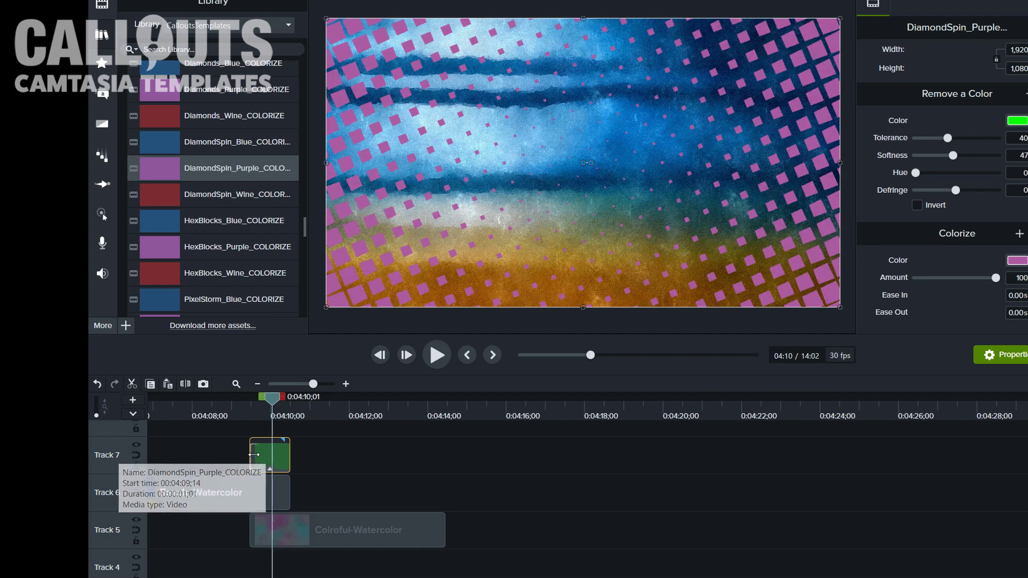
{"action": "right_click", "coordinate": [137, 447]}
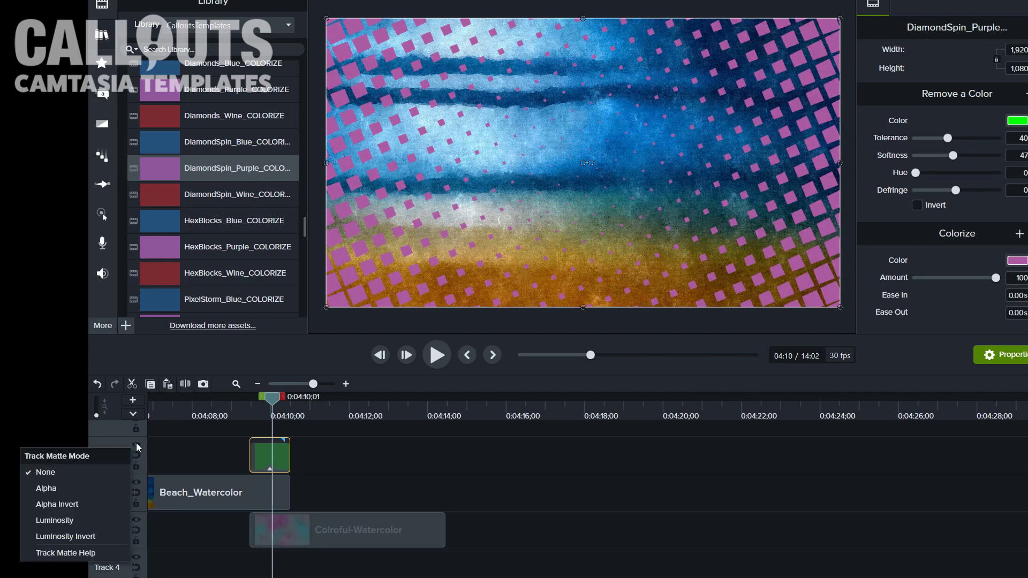
{"action": "left_click", "coordinate": [78, 502]}
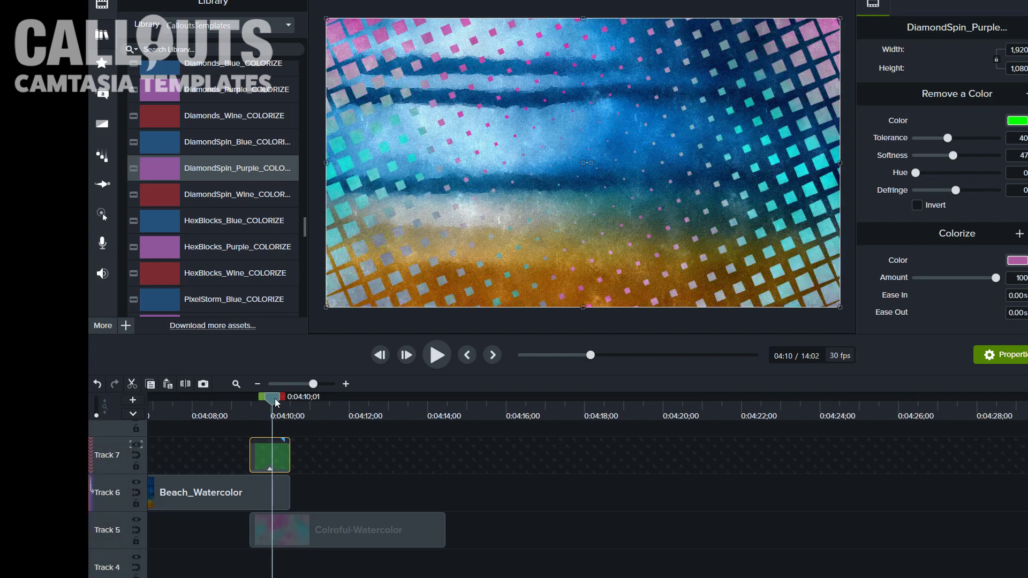
{"action": "left_click_drag", "start_coordinate": [277, 405], "coordinate": [252, 408]}
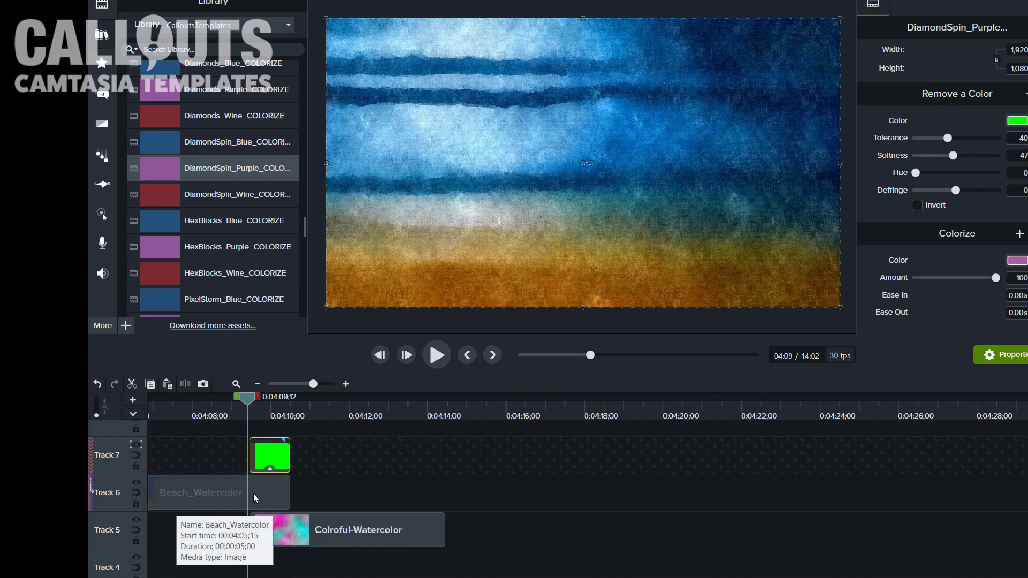
{"action": "left_click_drag", "start_coordinate": [249, 405], "coordinate": [313, 419]}
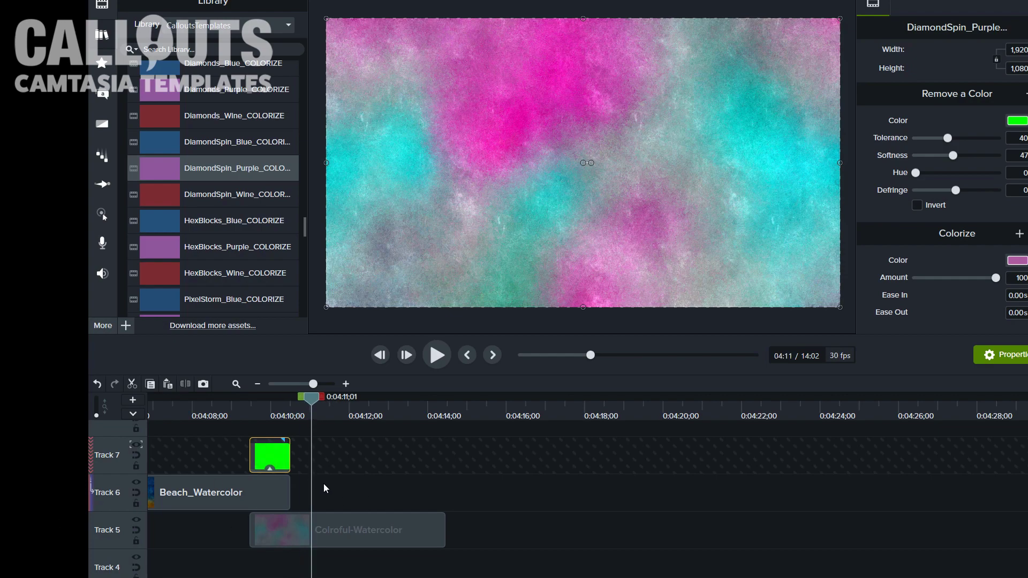
{"action": "left_click_drag", "start_coordinate": [320, 399], "coordinate": [304, 400]}
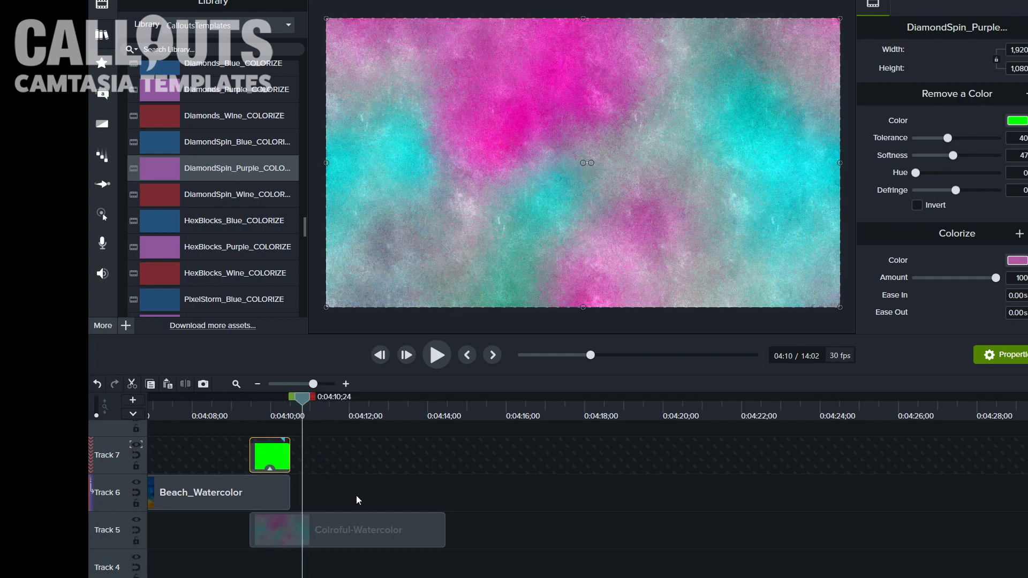